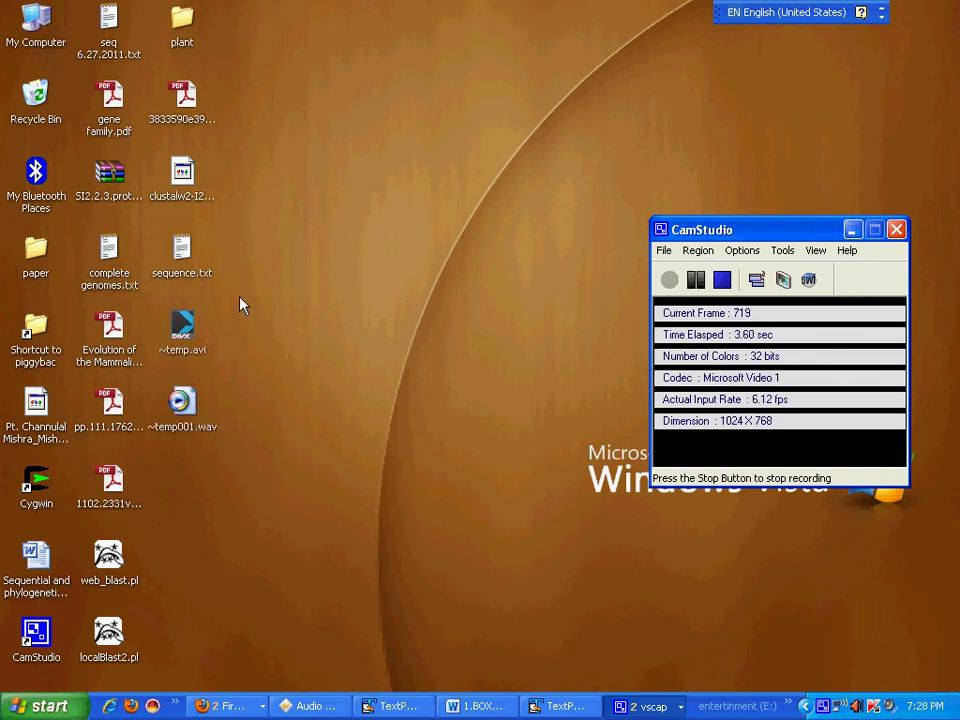
Step: Bring sequence.txt forward in TextPad and highlight the Medicago, Populus and Arabidopsis header names
click(182, 262)
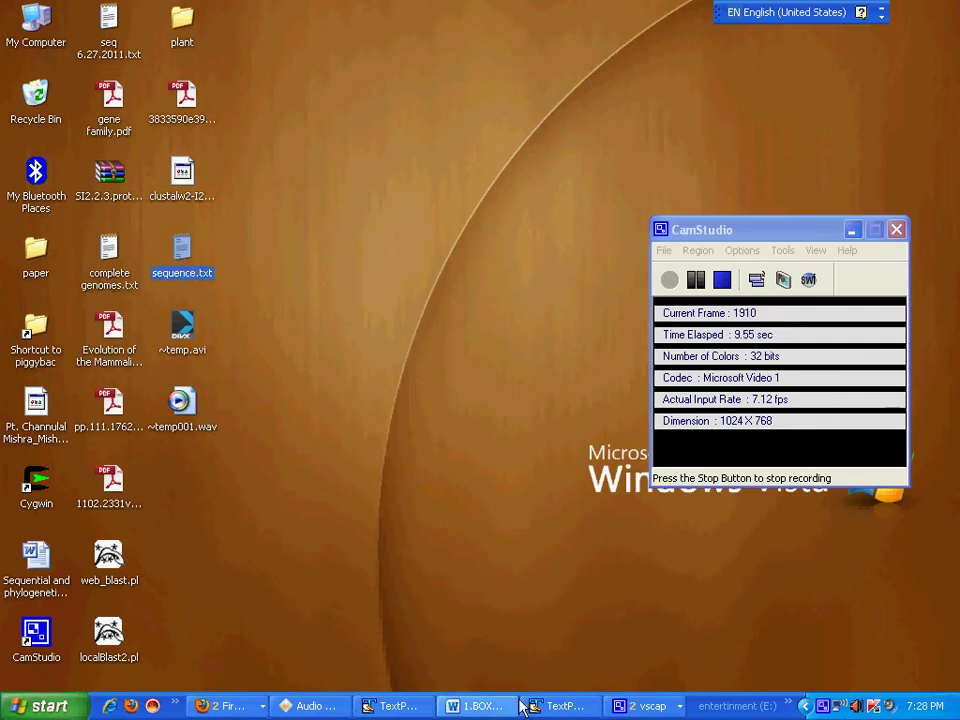
click(556, 708)
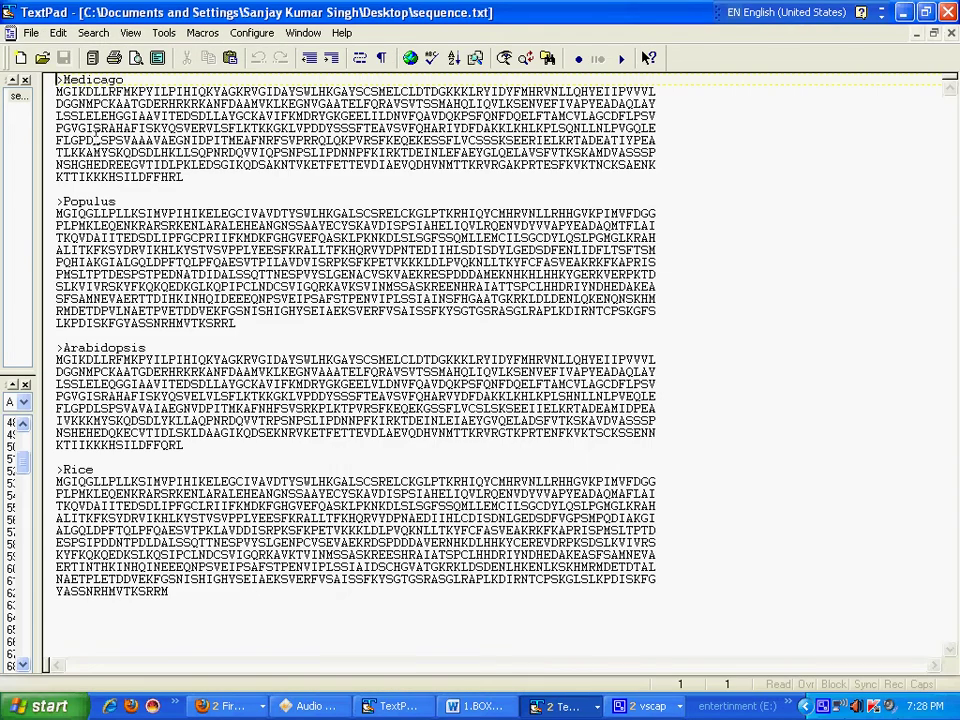
drag(56, 80, 180, 160)
click(213, 213)
drag(127, 80, 54, 80)
drag(116, 201, 68, 199)
drag(148, 347, 95, 347)
Step: Switch to the iGoogle Firefox window and run a Google search for 'clustalw'
click(224, 705)
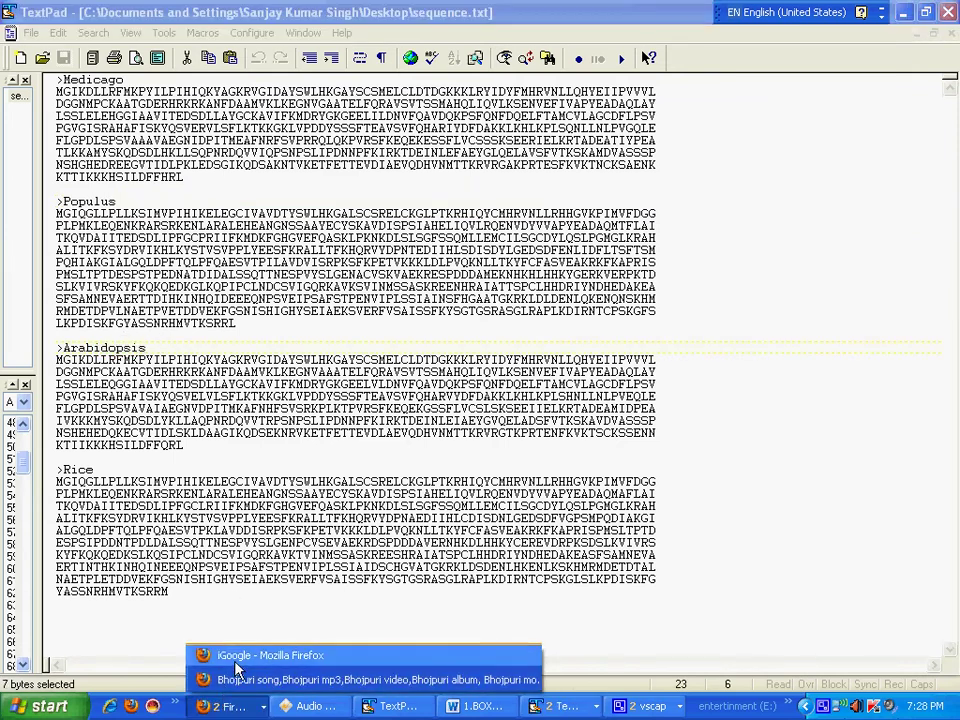
click(265, 655)
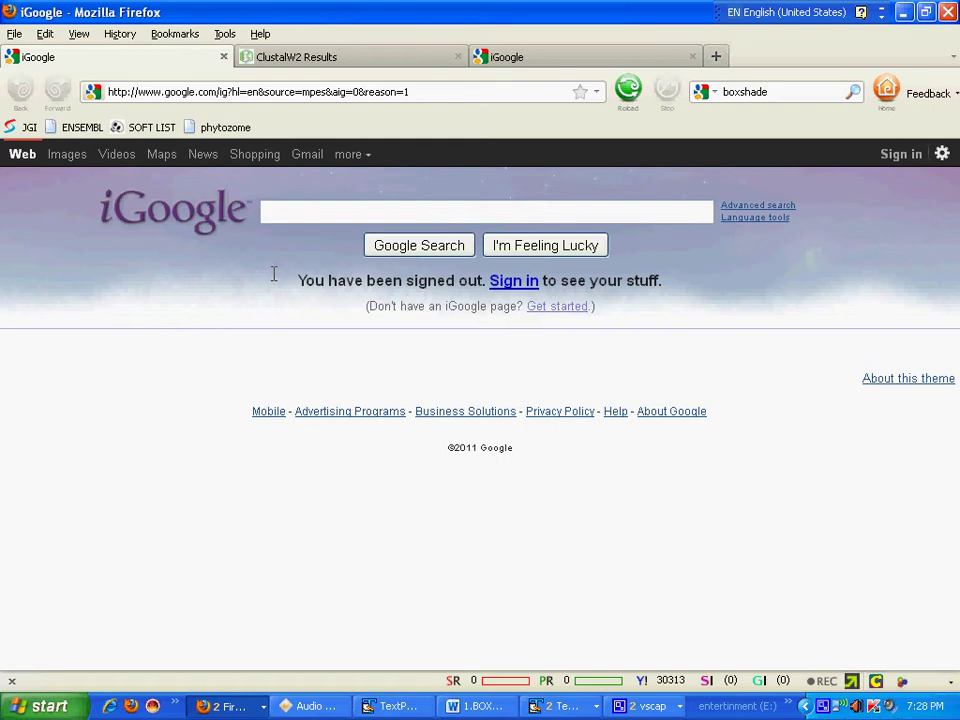
text(clusta)
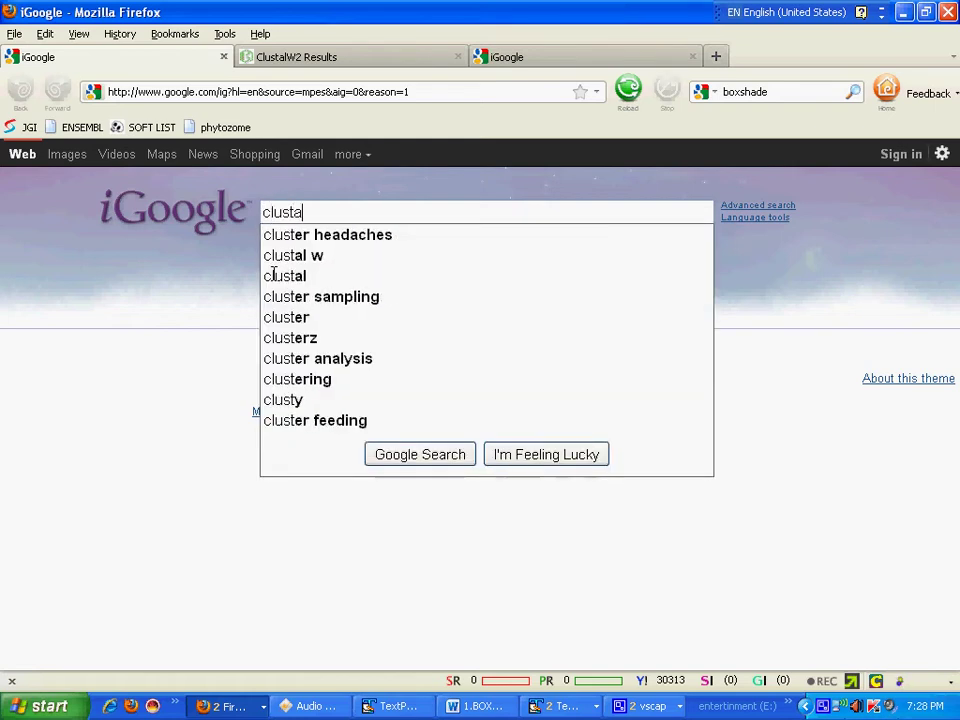
text(lw)
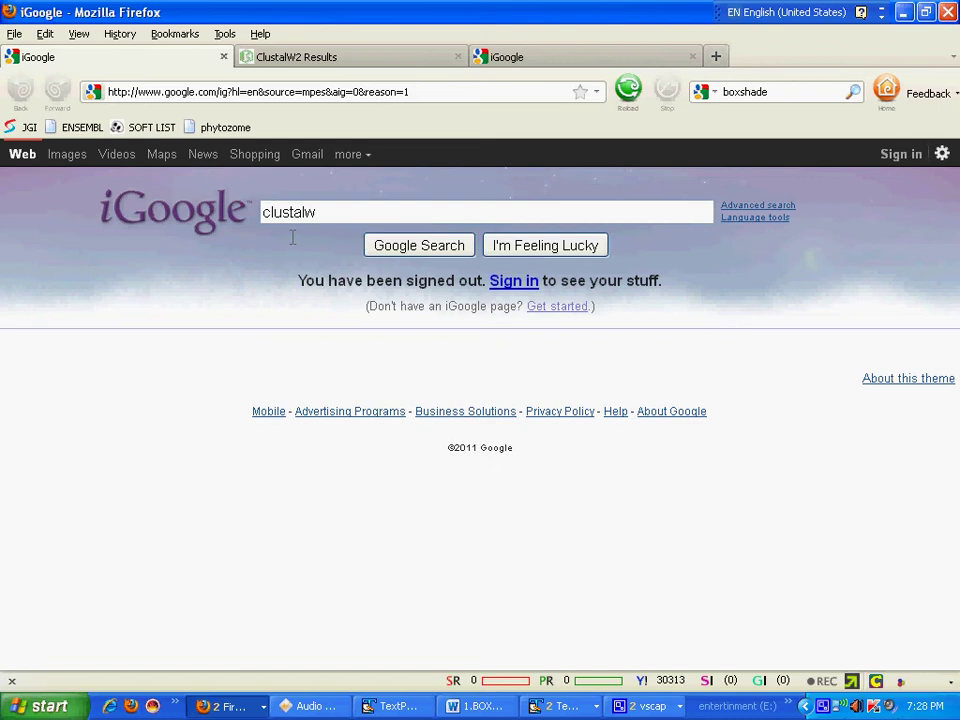
click(402, 246)
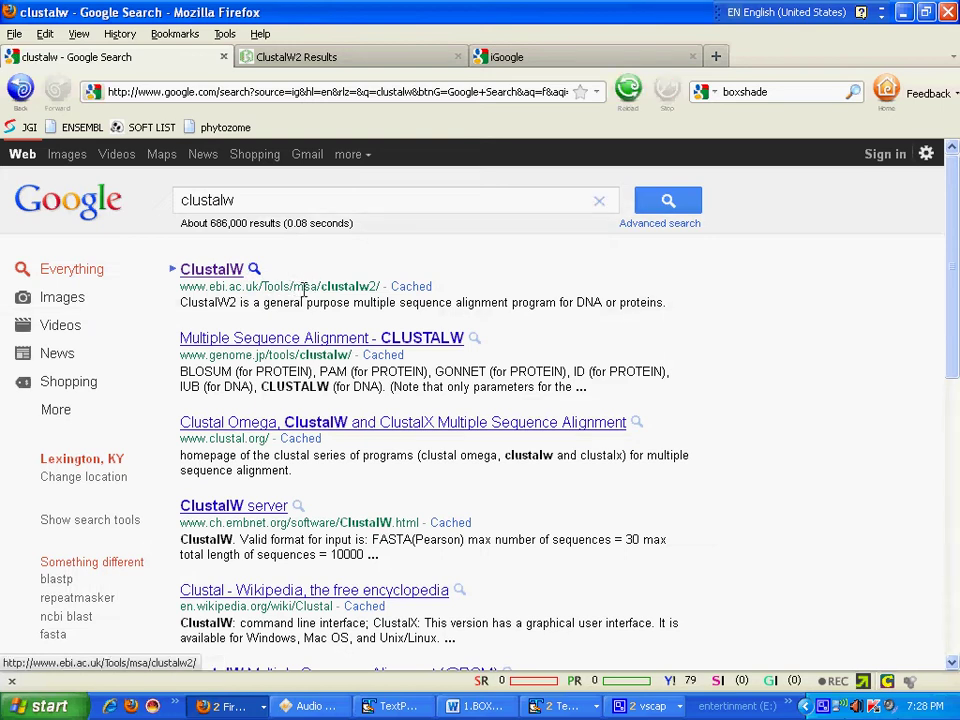
scroll(619, 422, down, 5)
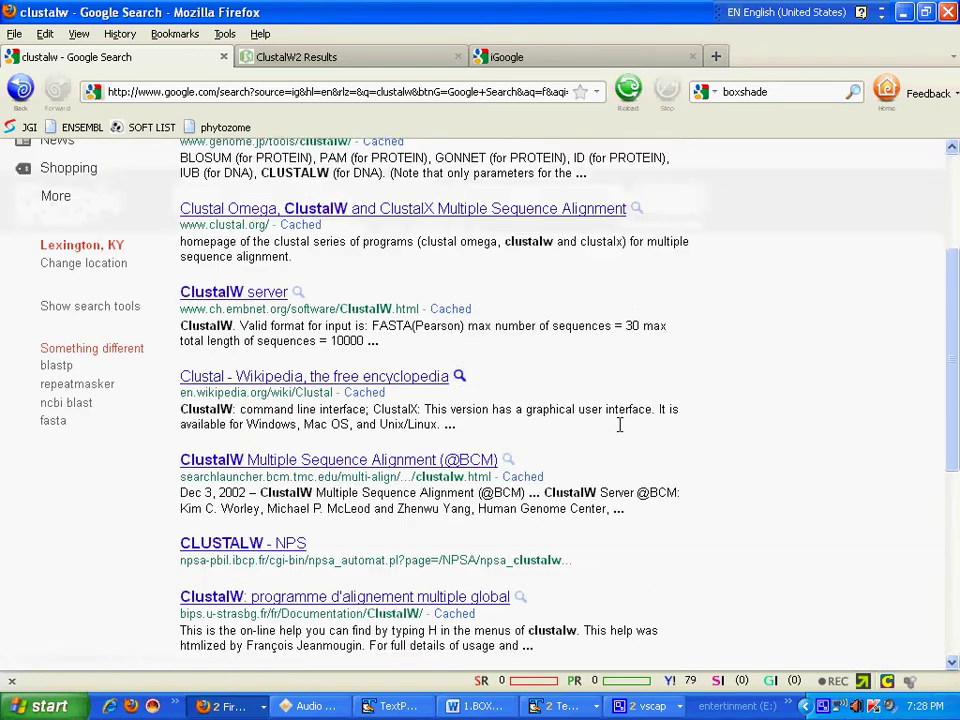
scroll(385, 378, up, 4)
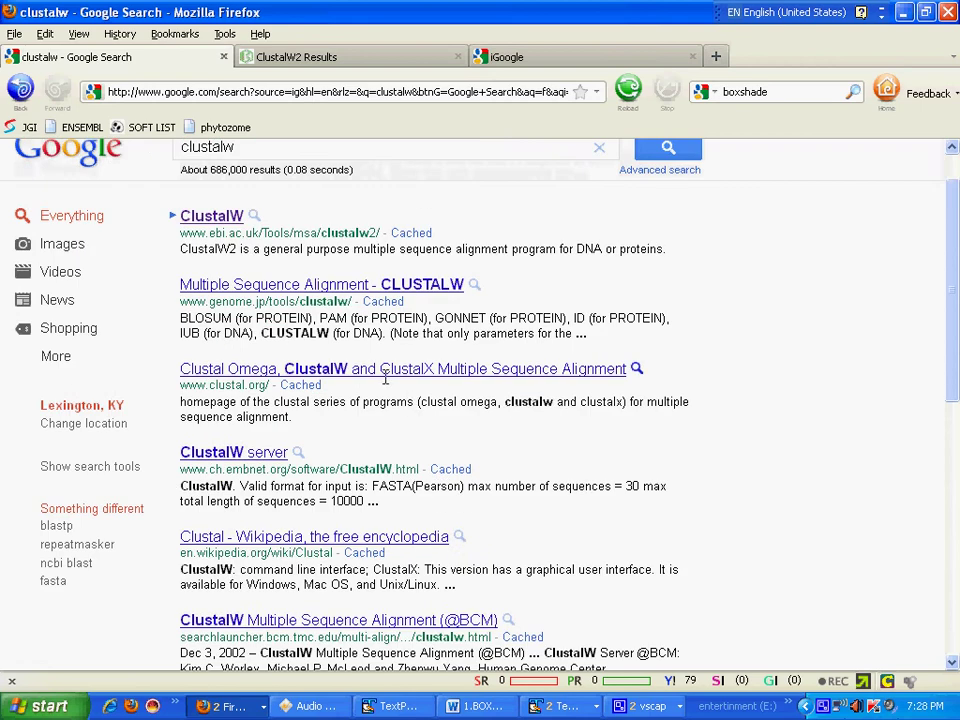
Step: Open the EBI ClustalW2 result and keep Protein as the sequence type
click(214, 215)
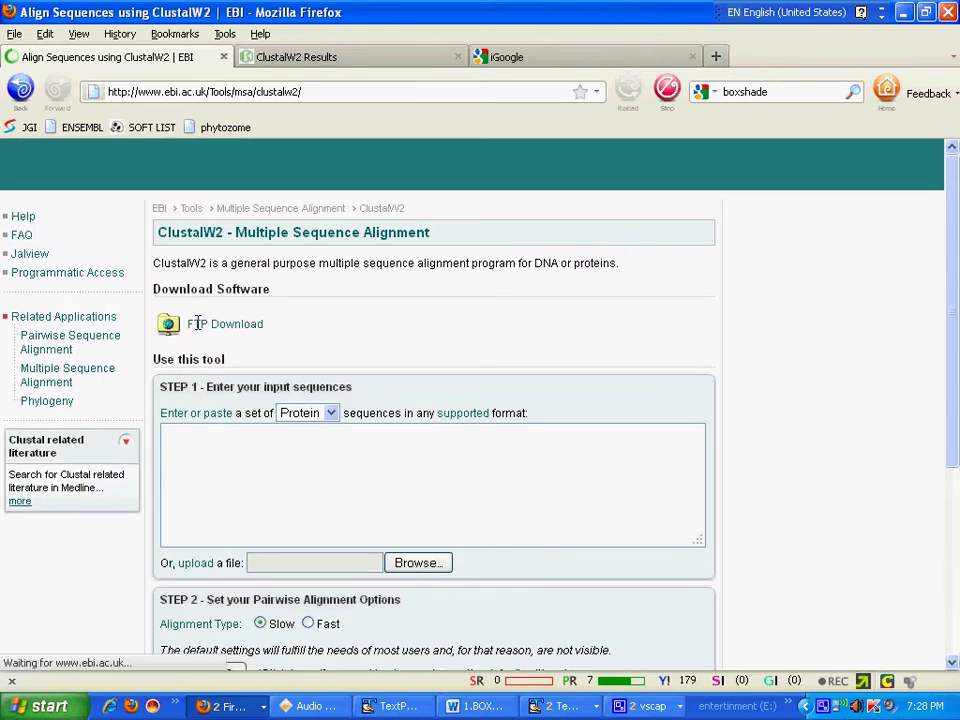
drag(952, 307, 945, 377)
scroll(773, 320, up, 3)
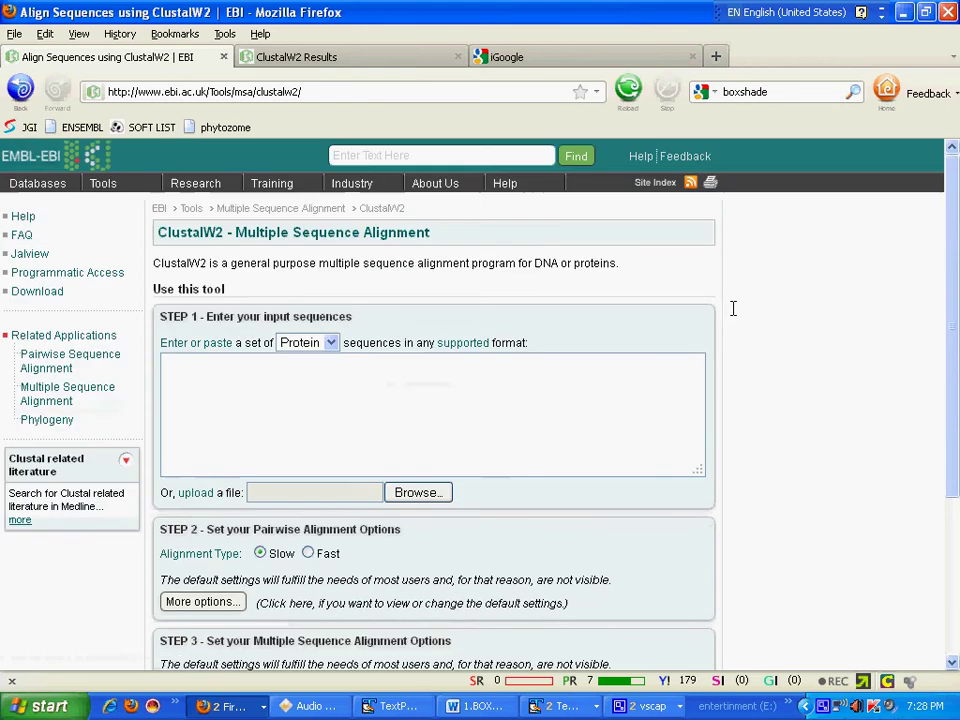
click(330, 342)
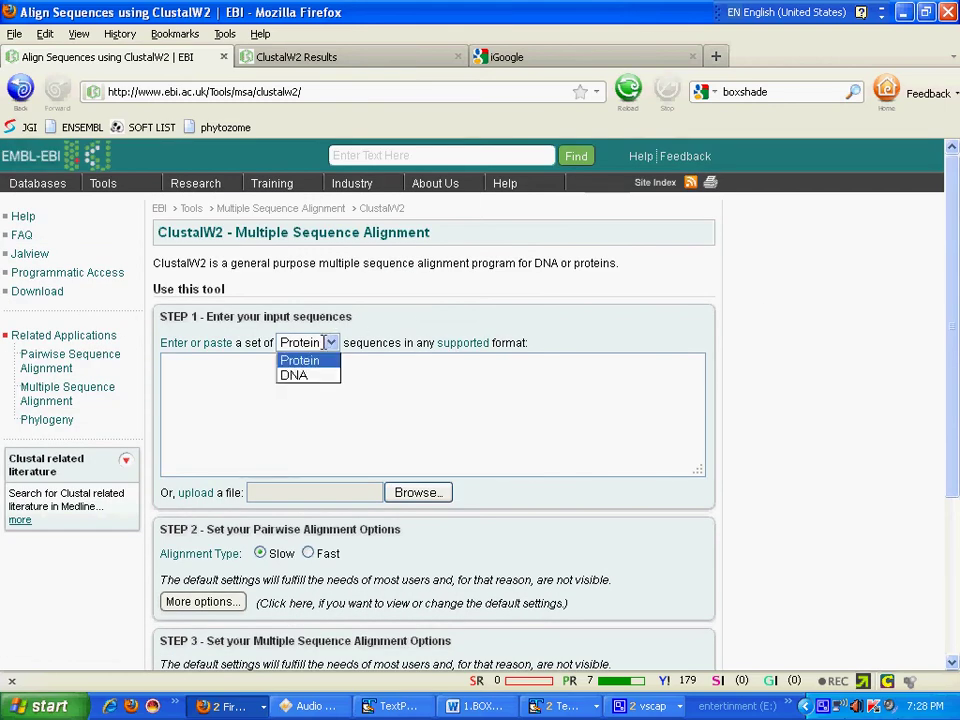
click(599, 319)
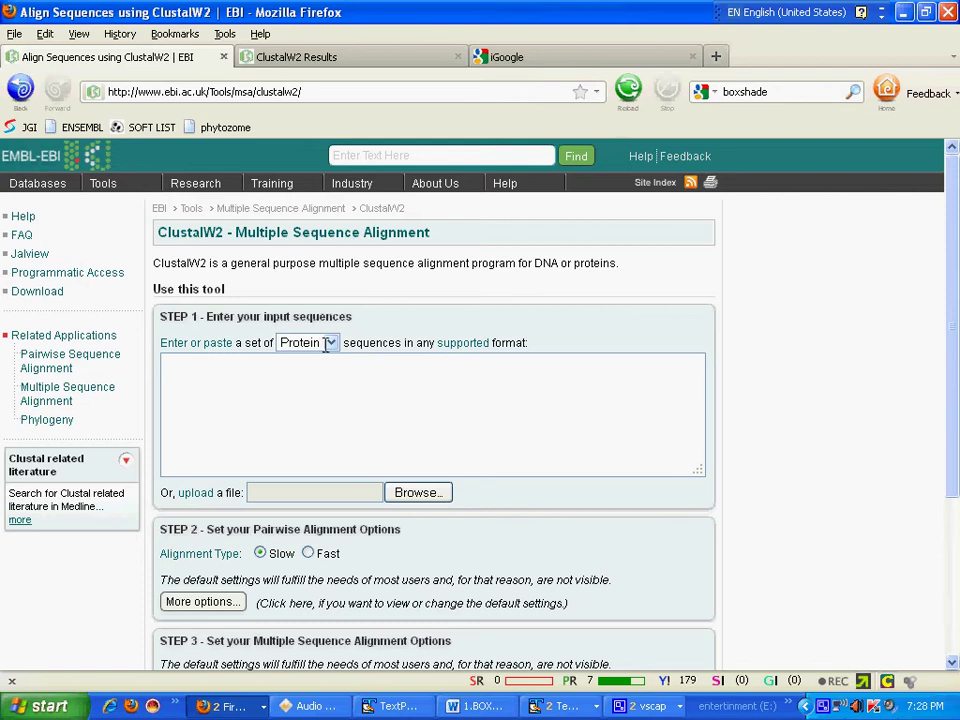
scroll(729, 358, down, 2)
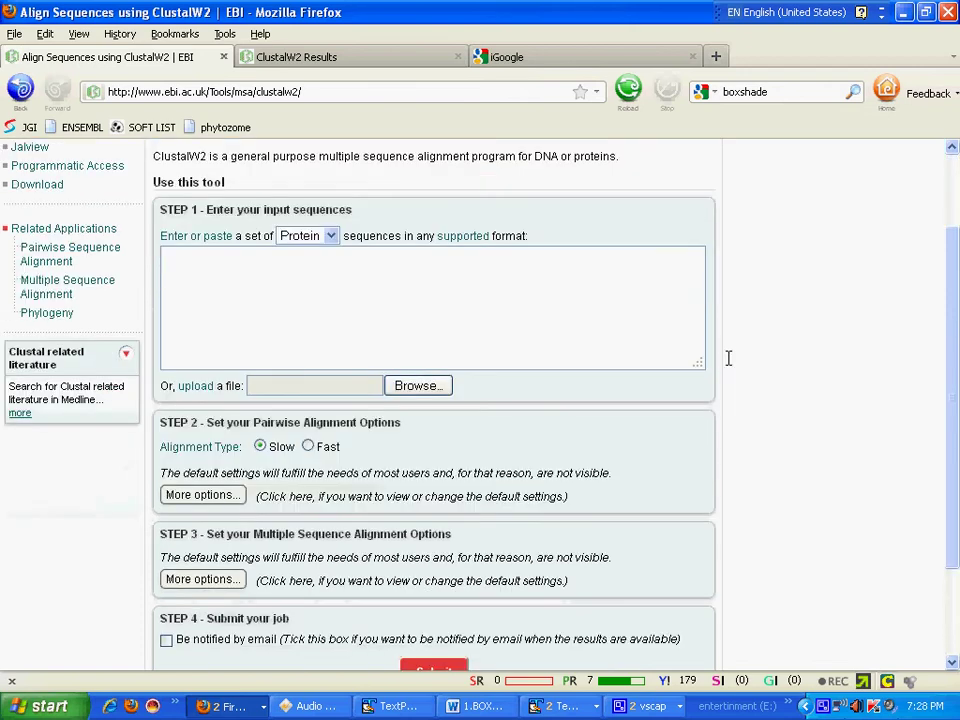
Step: Expand More options and keep Aln w/numbers format, aligned order and NJ clustering
click(202, 579)
scroll(740, 425, down, 4)
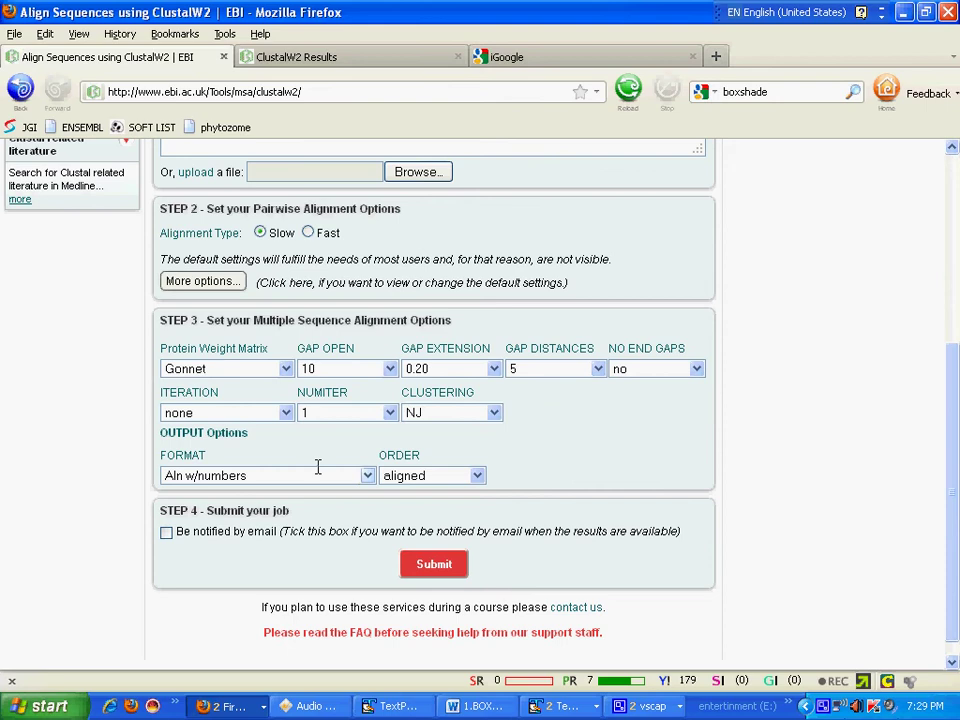
click(365, 474)
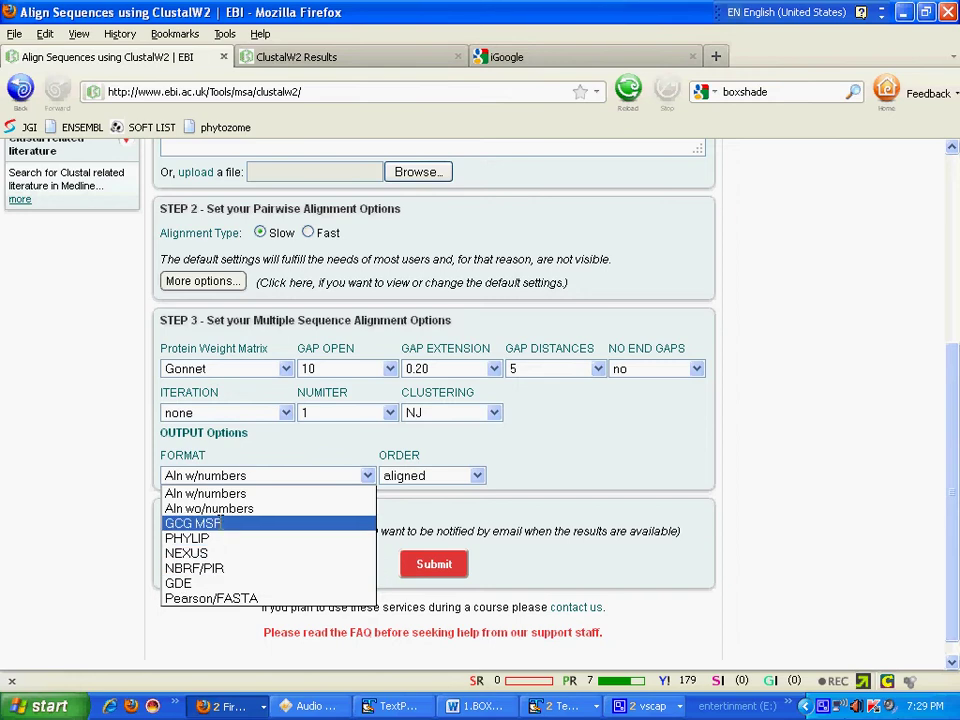
click(218, 493)
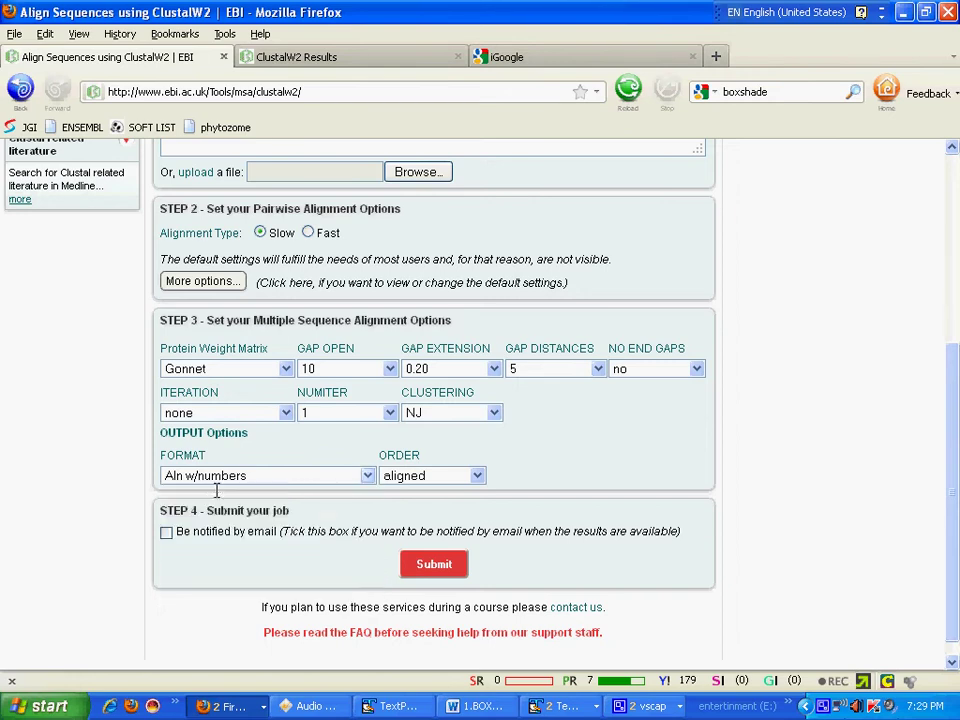
click(477, 476)
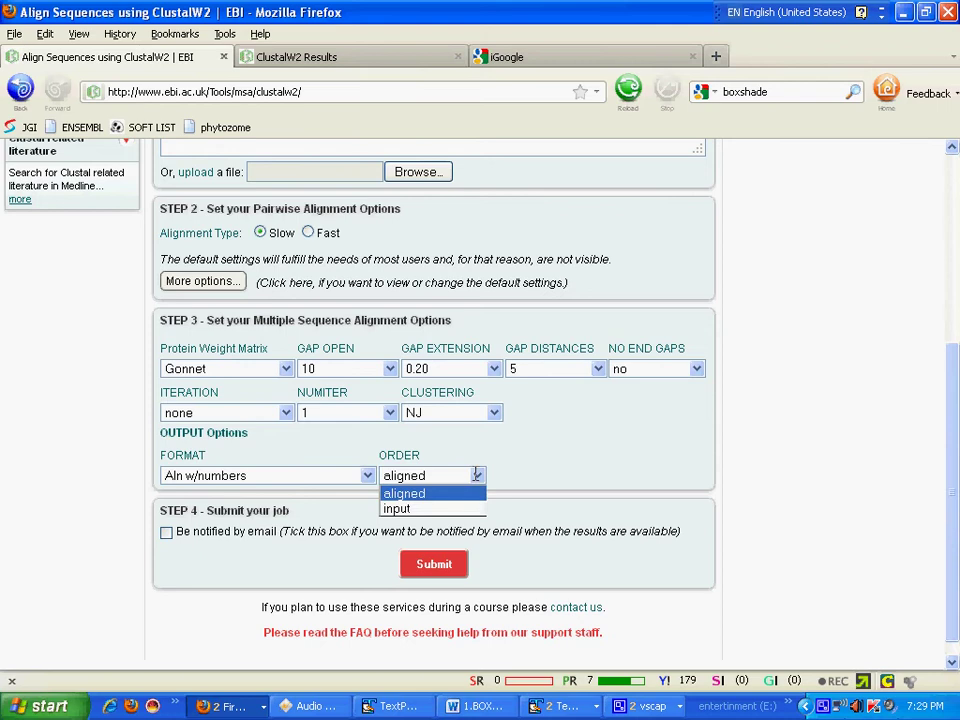
click(400, 494)
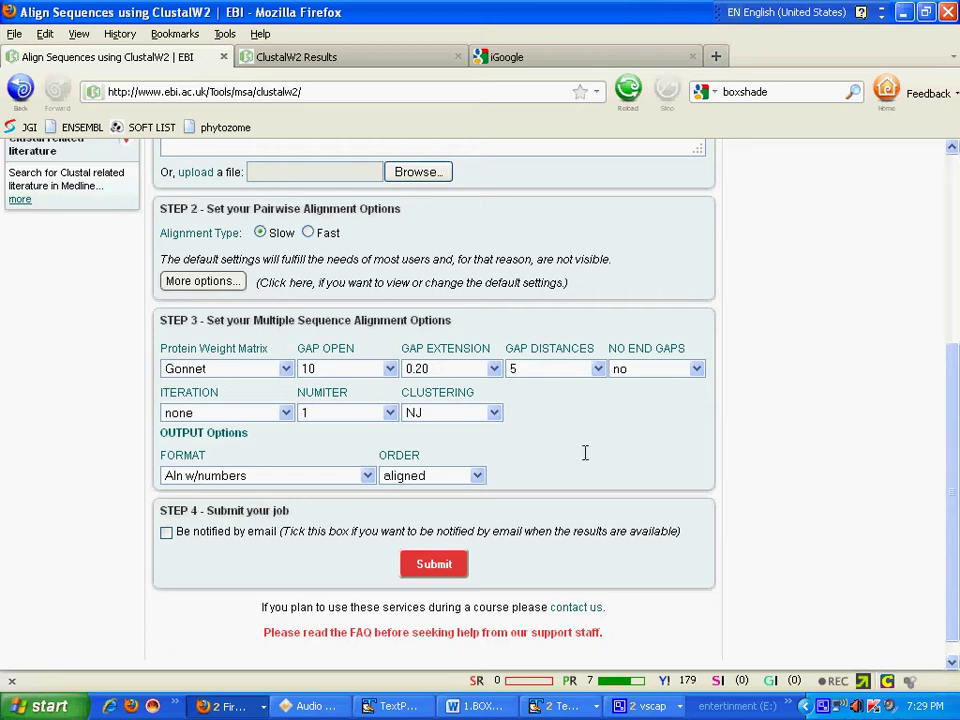
click(493, 412)
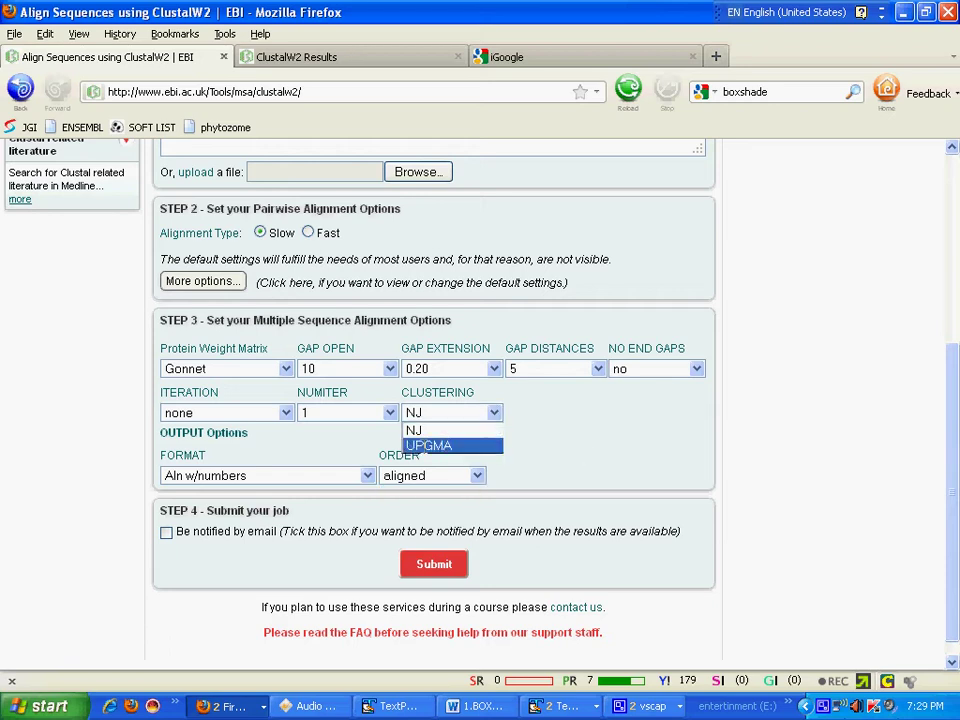
click(580, 437)
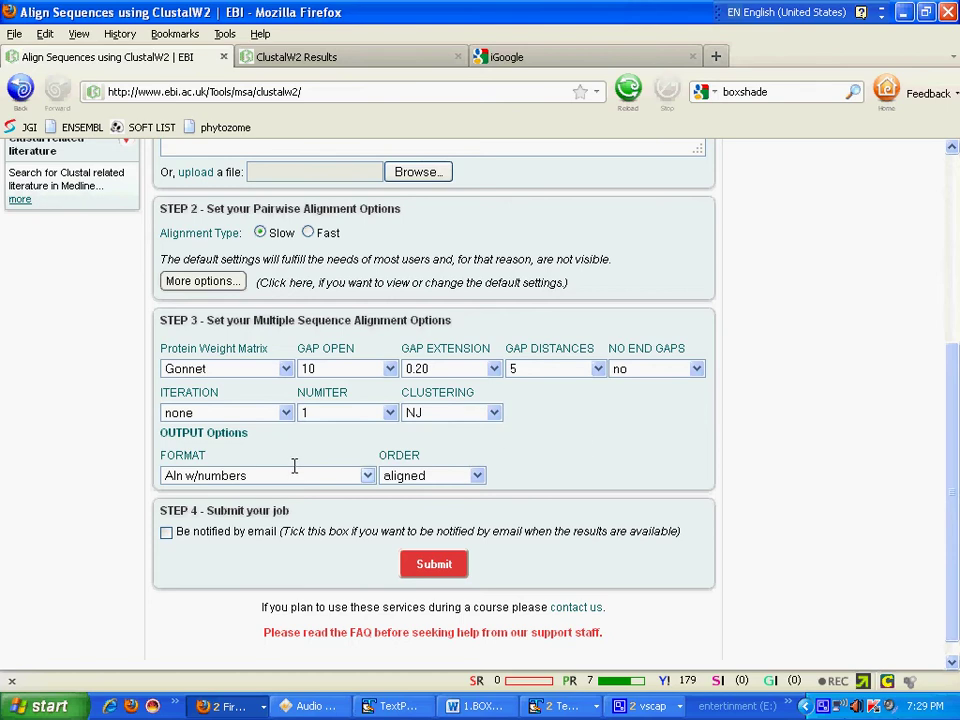
scroll(250, 460, up, 2)
scroll(146, 448, down, 2)
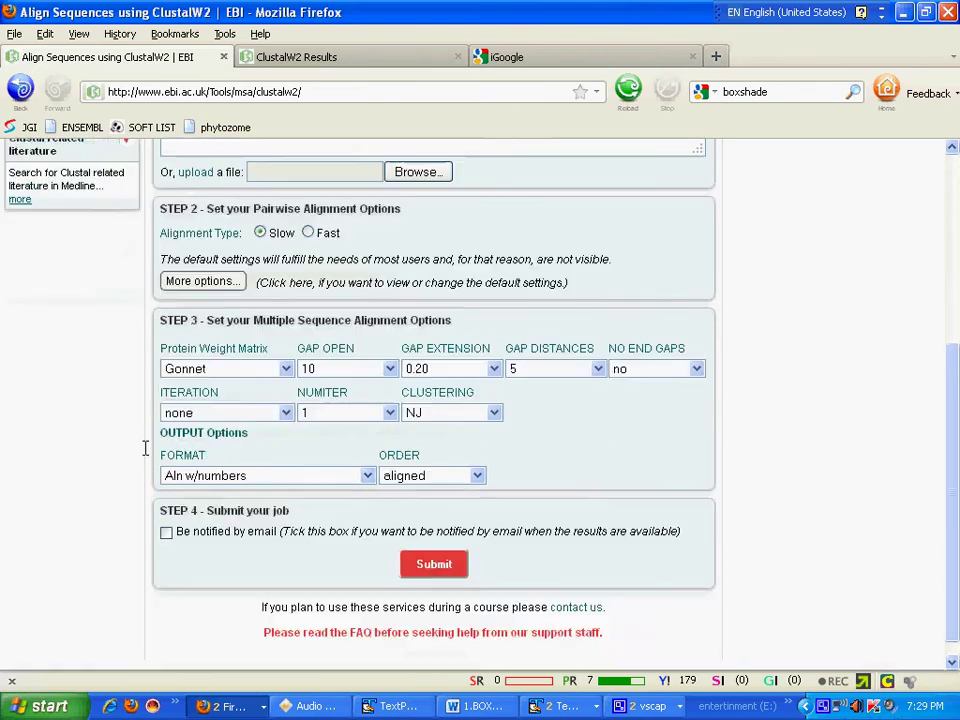
scroll(146, 448, up, 4)
Step: Upload sequence.txt from the Desktop and submit the ClustalW2 alignment job
click(416, 366)
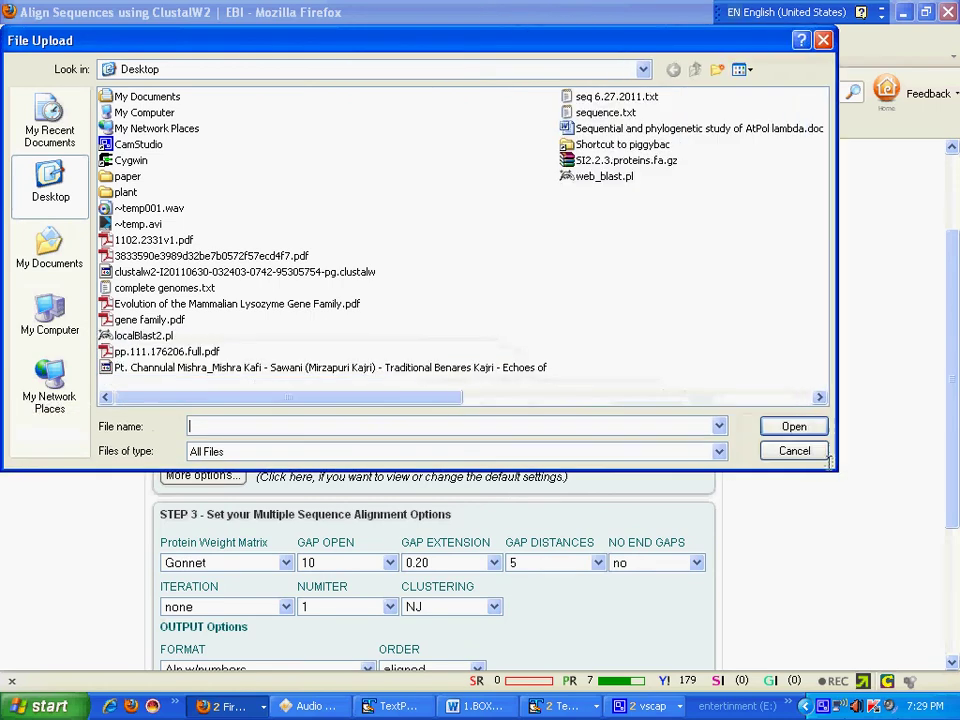
click(783, 423)
scroll(640, 369, down, 4)
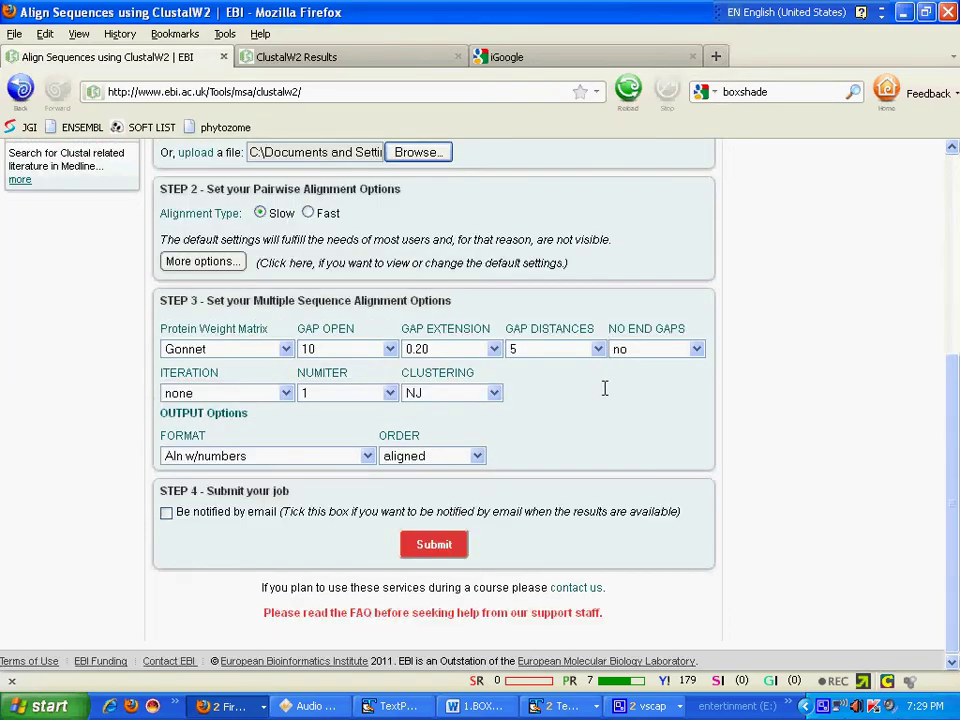
click(465, 543)
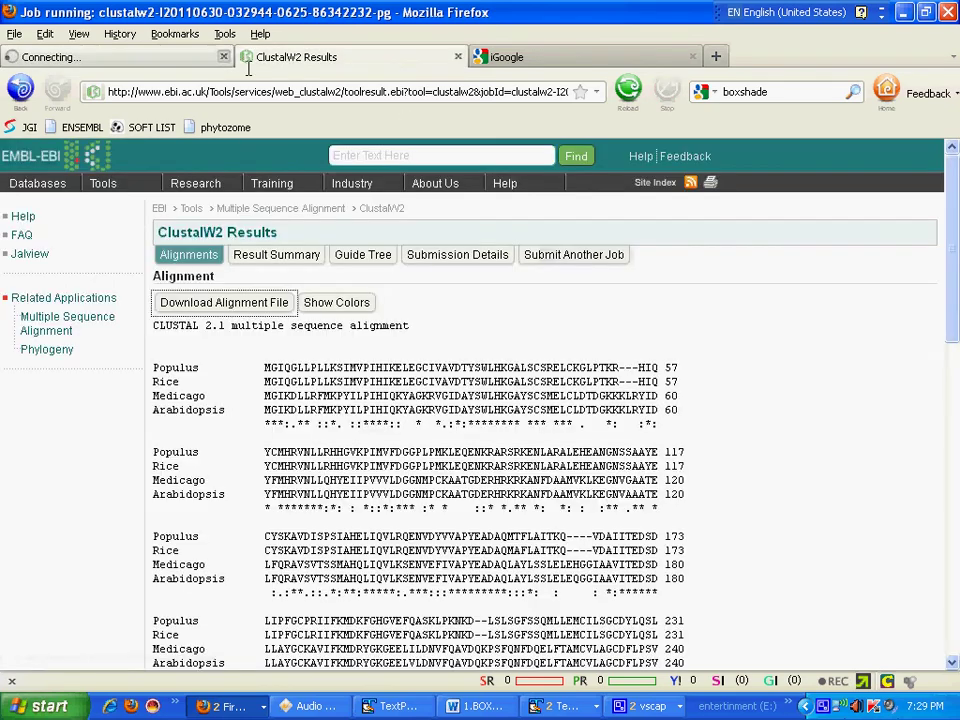
Step: Close the running-job tab and scroll through the CLUSTAL 2.1 alignment of the four proteins
click(223, 57)
scroll(373, 325, down, 6)
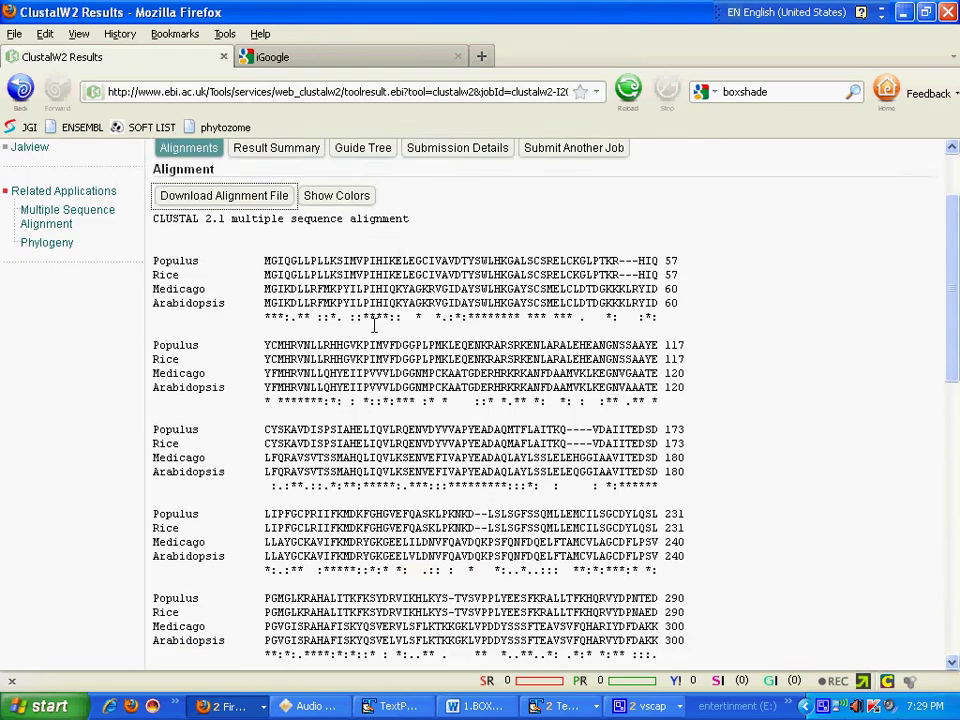
scroll(373, 325, down, 8)
scroll(373, 325, up, 15)
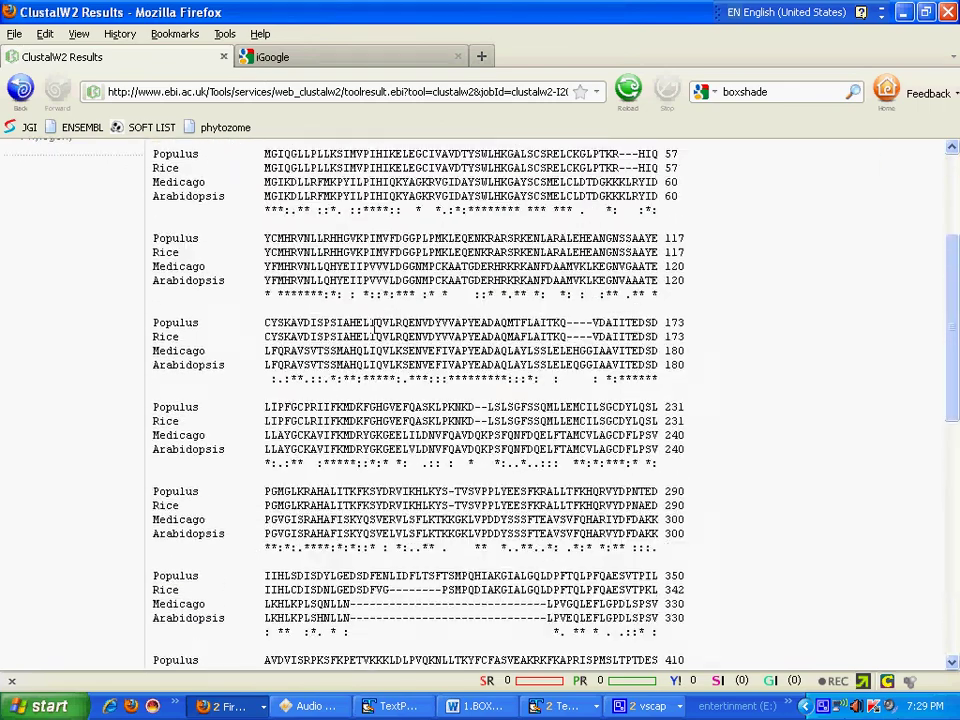
scroll(373, 324, down, 4)
scroll(373, 325, down, 10)
scroll(375, 332, up, 10)
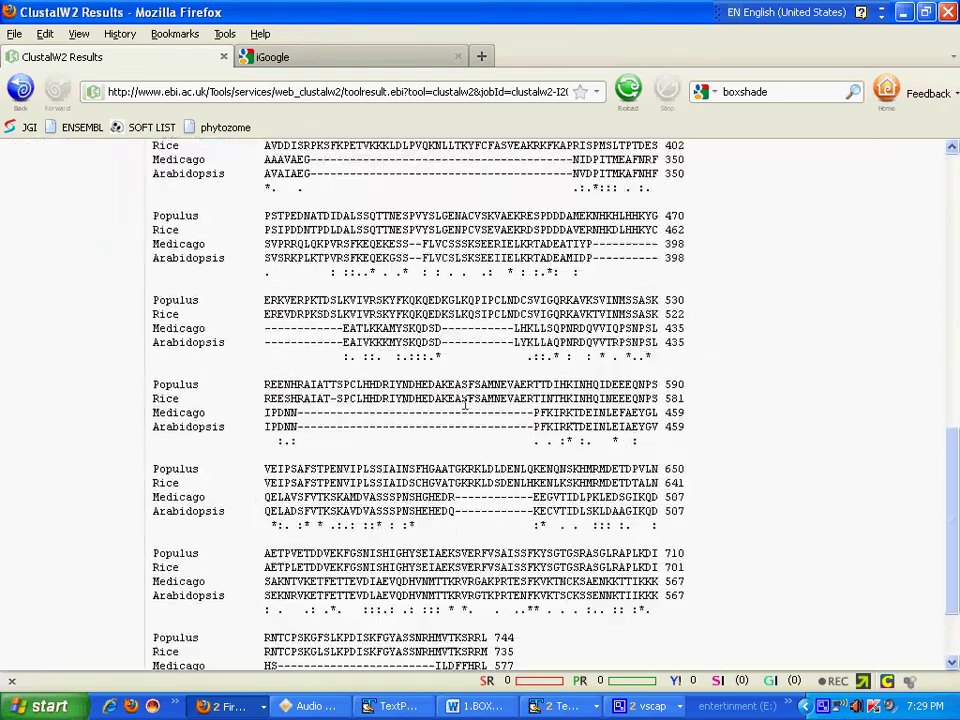
scroll(444, 390, up, 8)
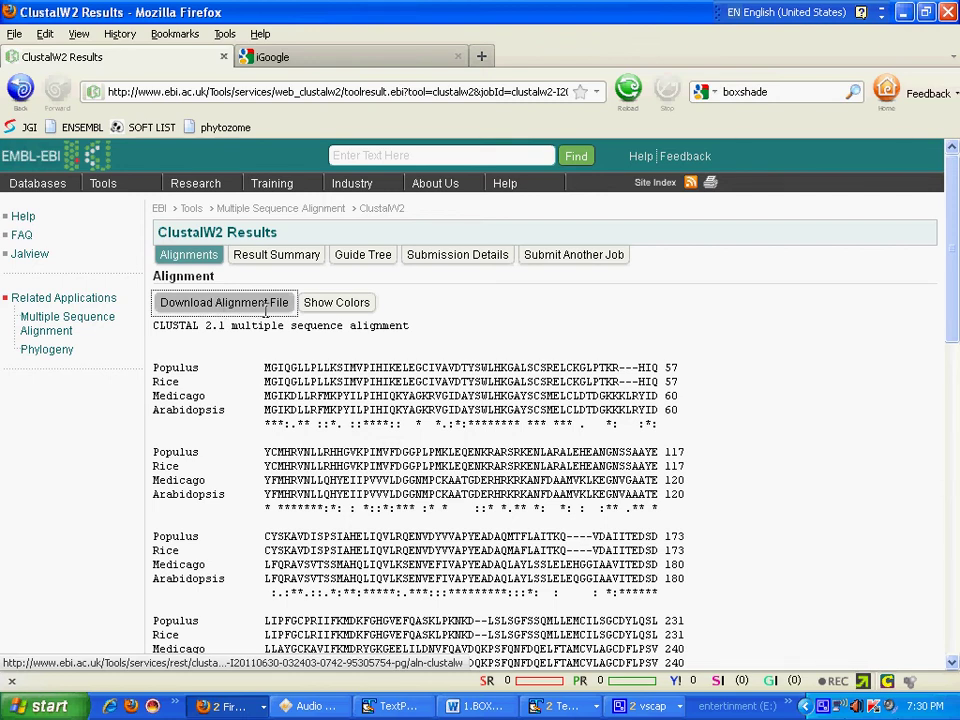
Step: Colour-code the alignment residues with Show Colors and download the alignment file
click(330, 303)
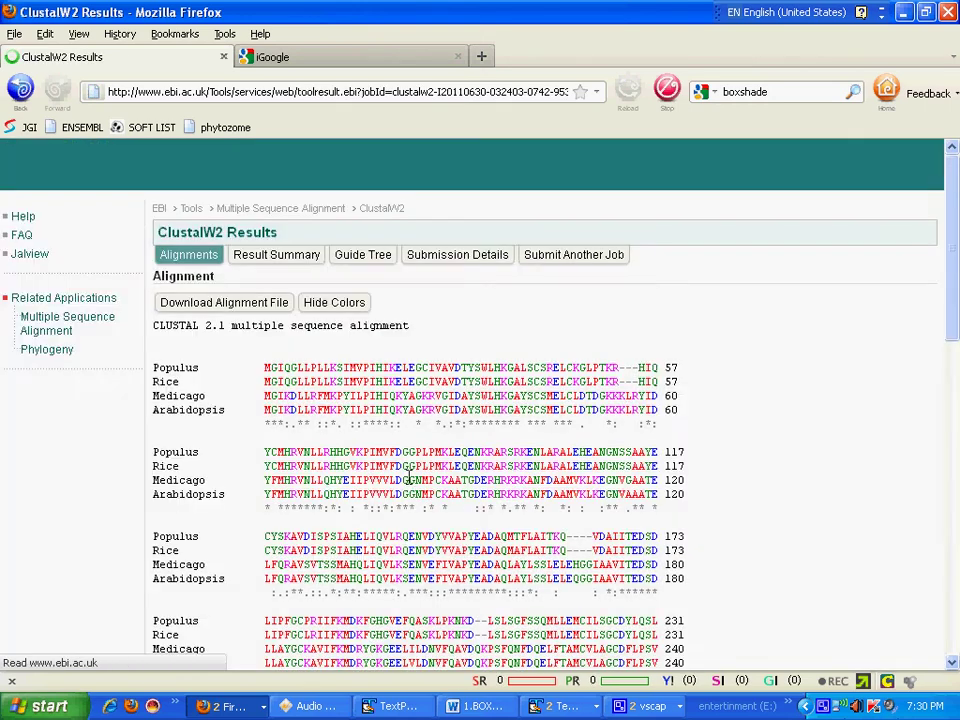
scroll(385, 490, down, 8)
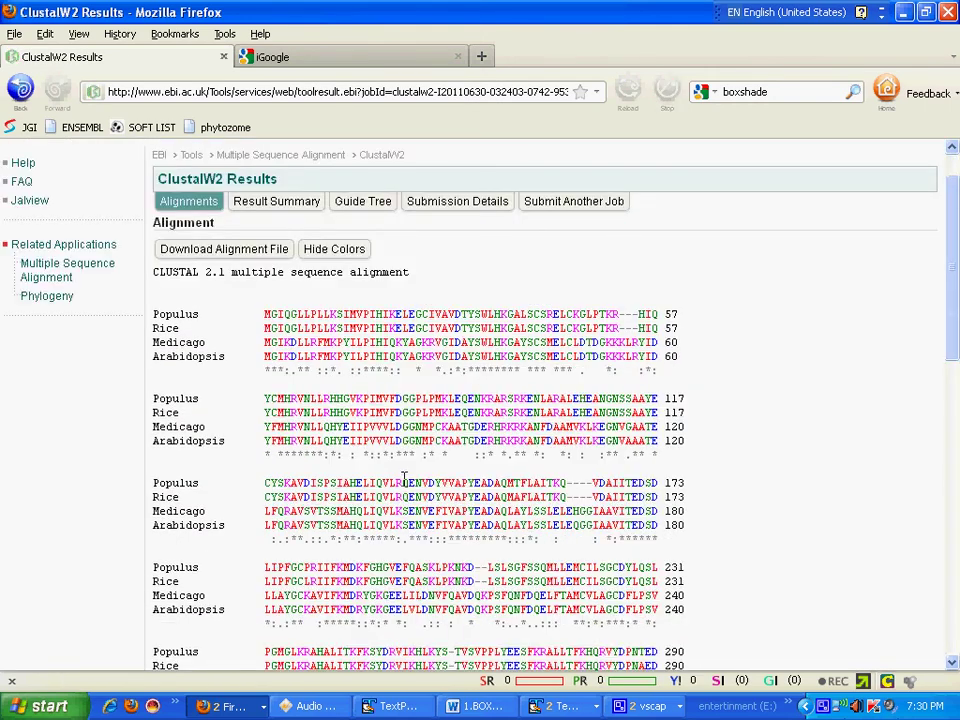
click(266, 252)
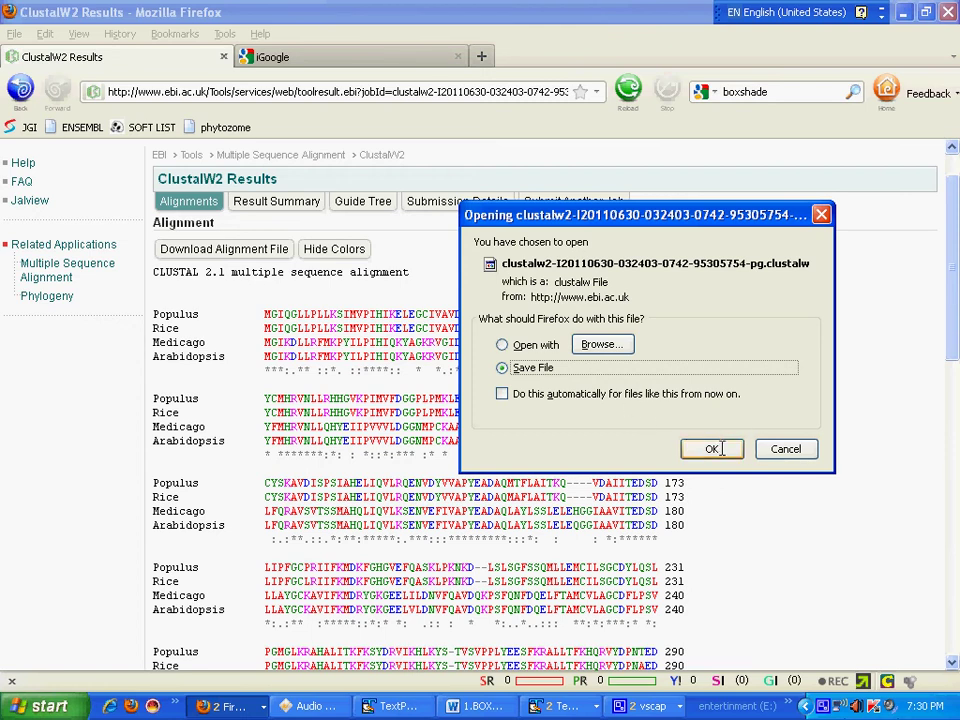
Step: Keep Save File chosen and confirm saving the .clustalw alignment file
click(776, 448)
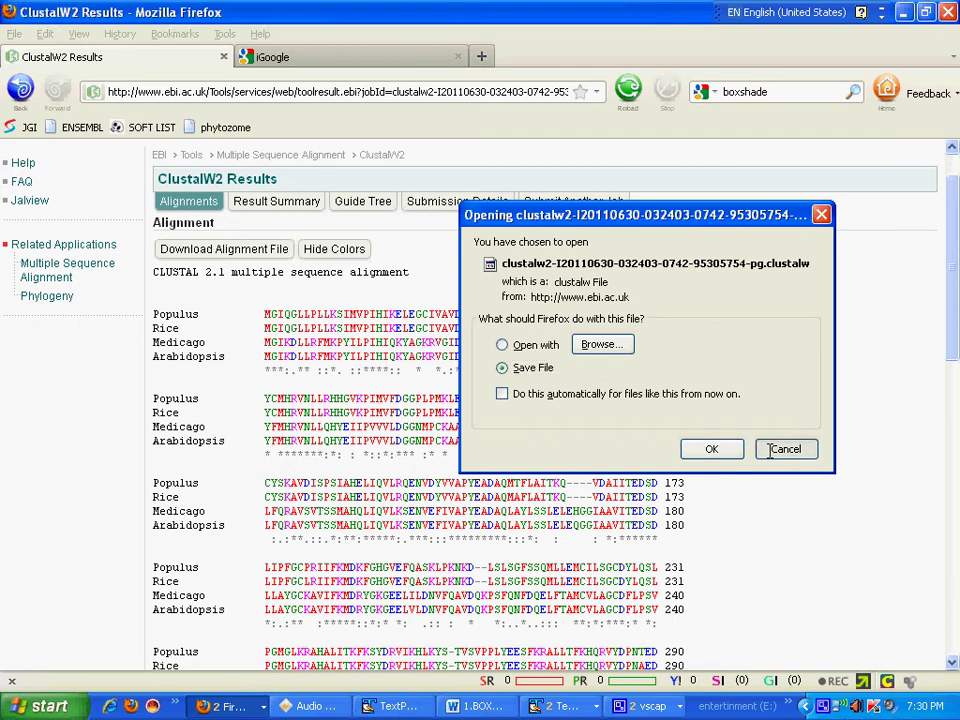
click(560, 706)
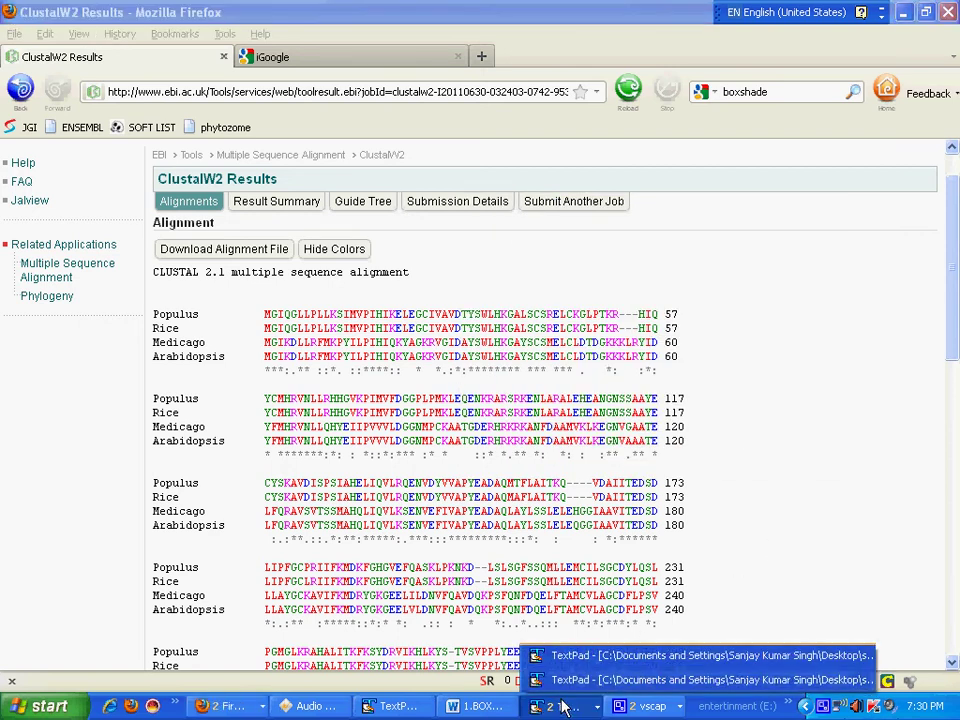
click(592, 682)
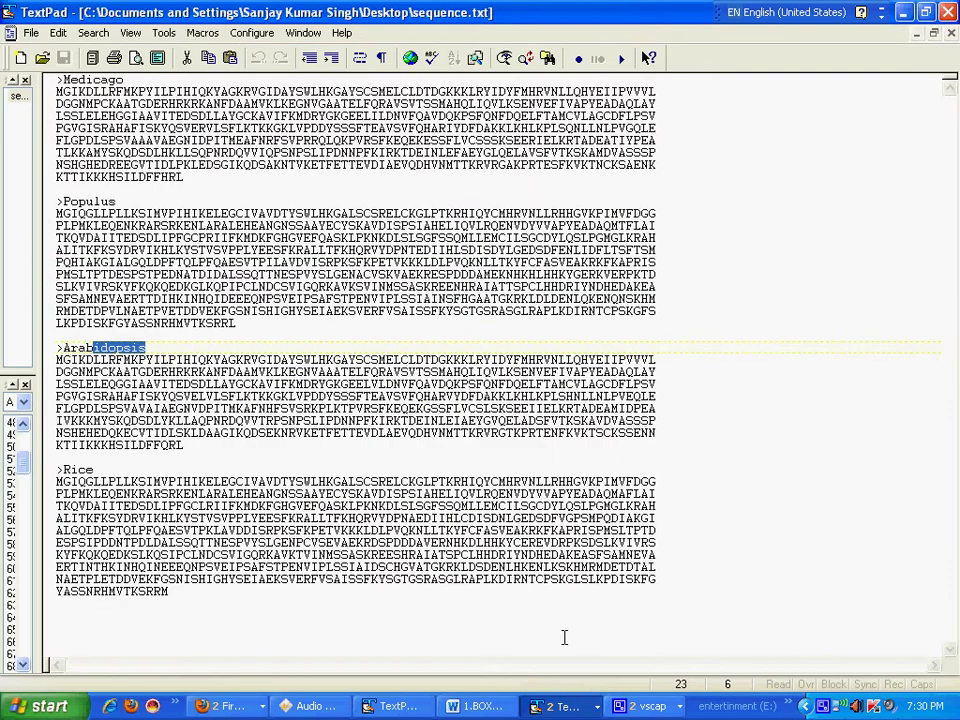
click(588, 704)
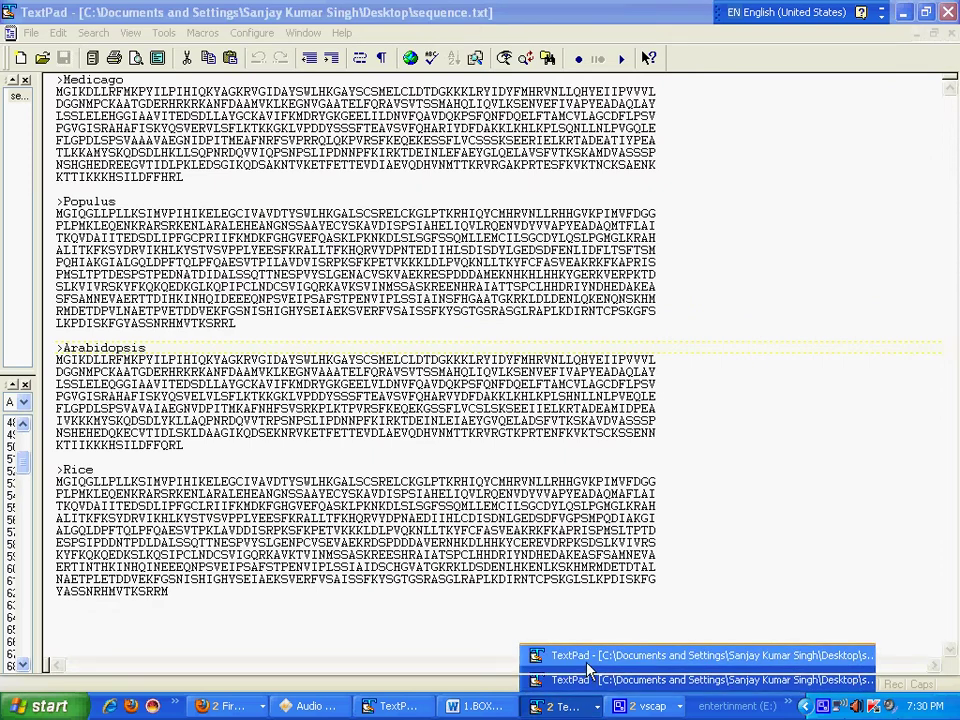
click(600, 651)
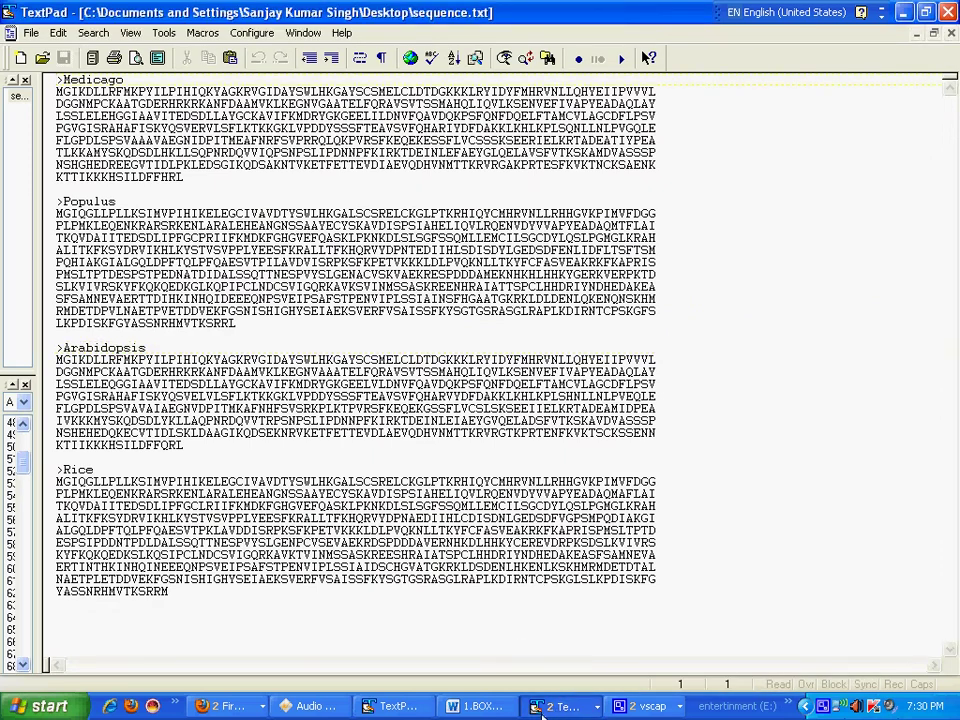
click(398, 706)
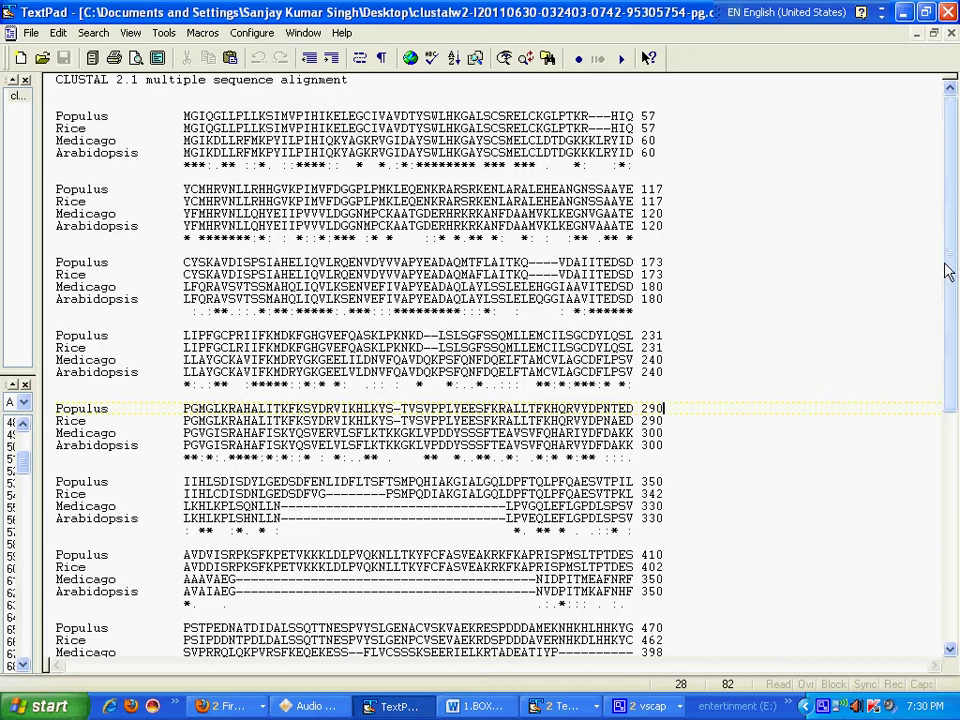
drag(947, 272, 955, 550)
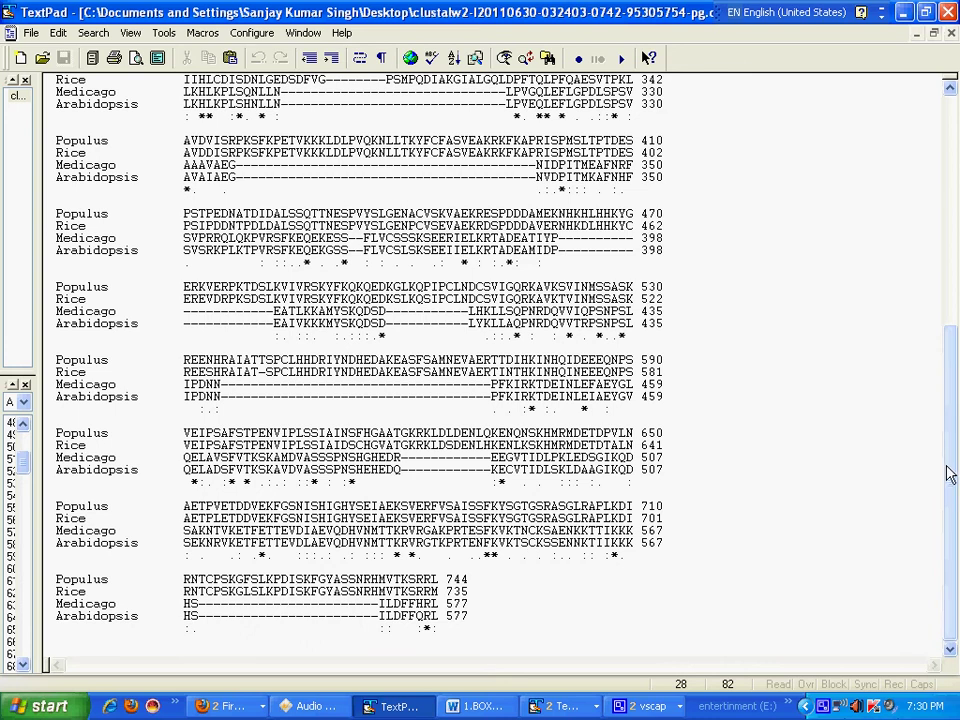
drag(950, 478, 950, 250)
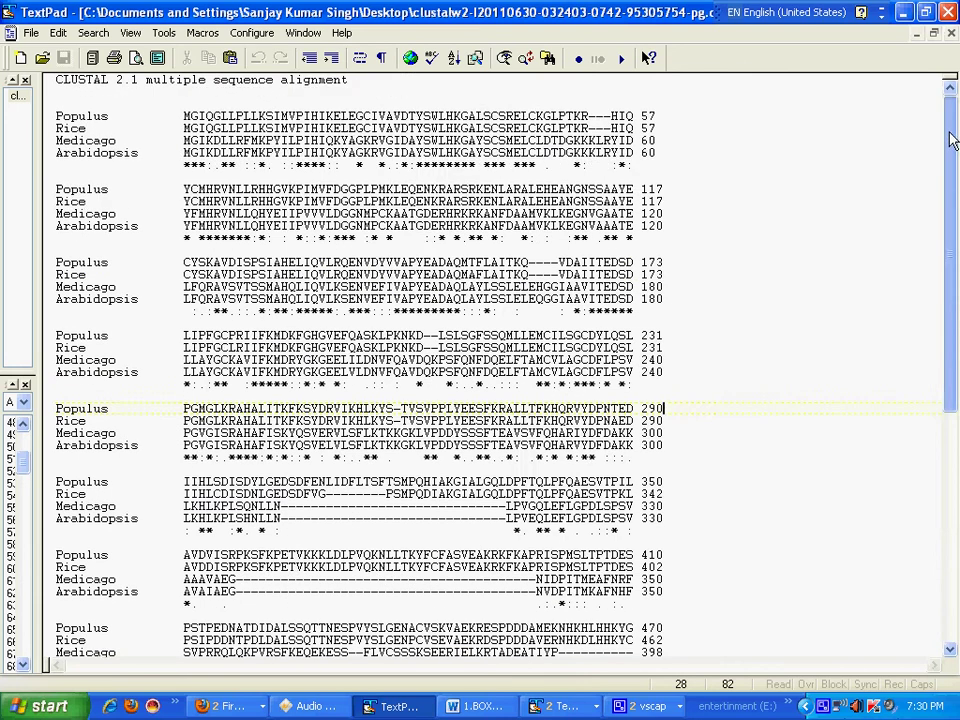
click(218, 710)
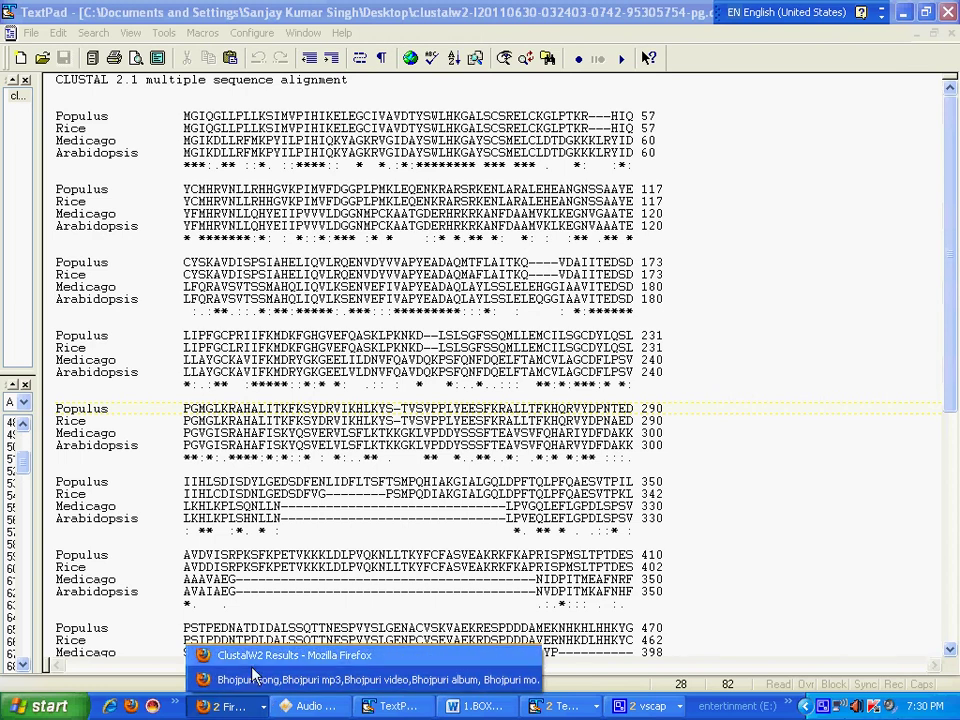
click(258, 656)
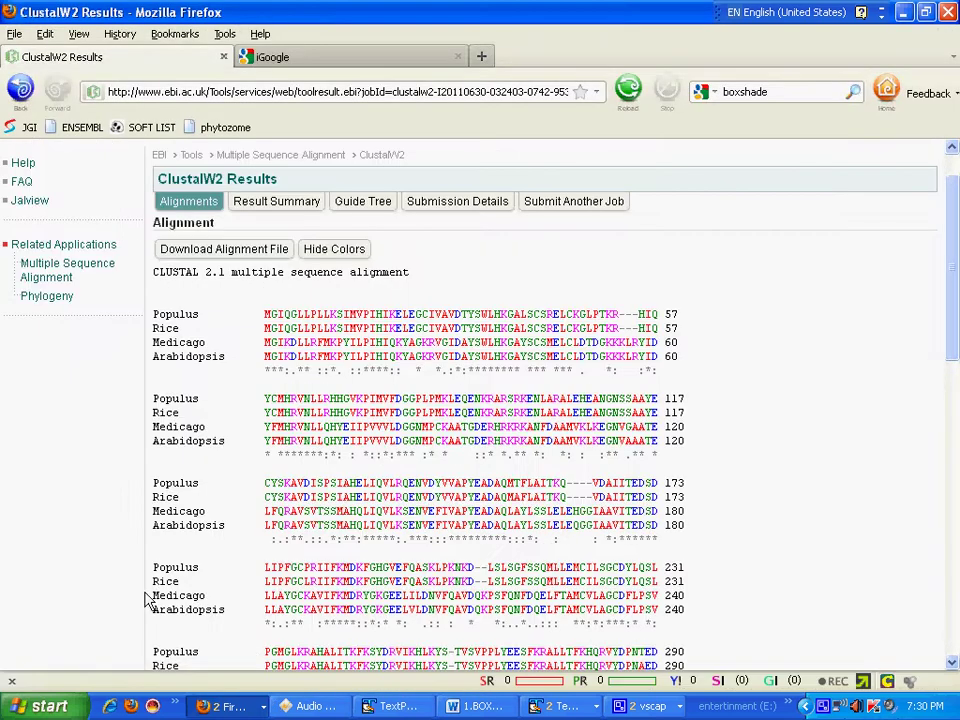
Step: Search Google for 'boxshade' from the iGoogle tab and open the BoxShade Server result
click(390, 60)
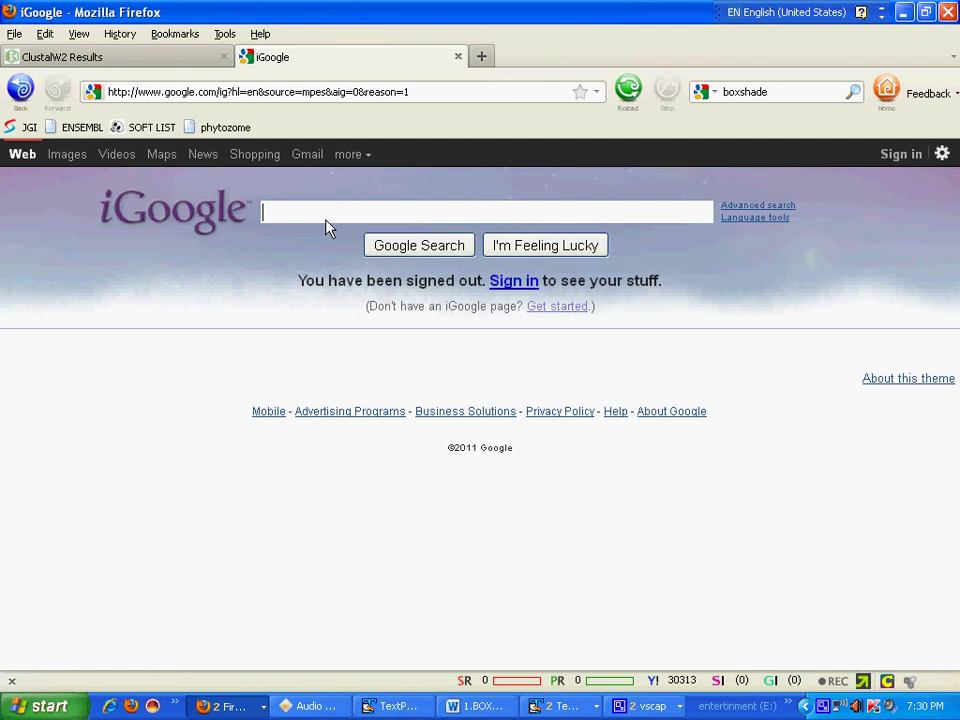
text(boxshade)
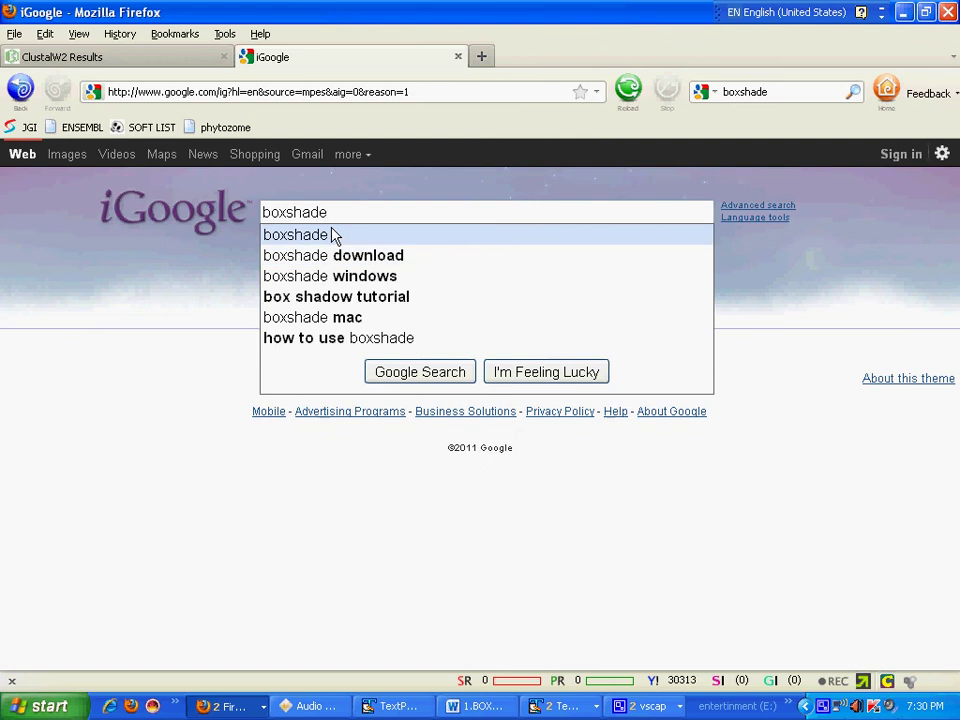
click(332, 234)
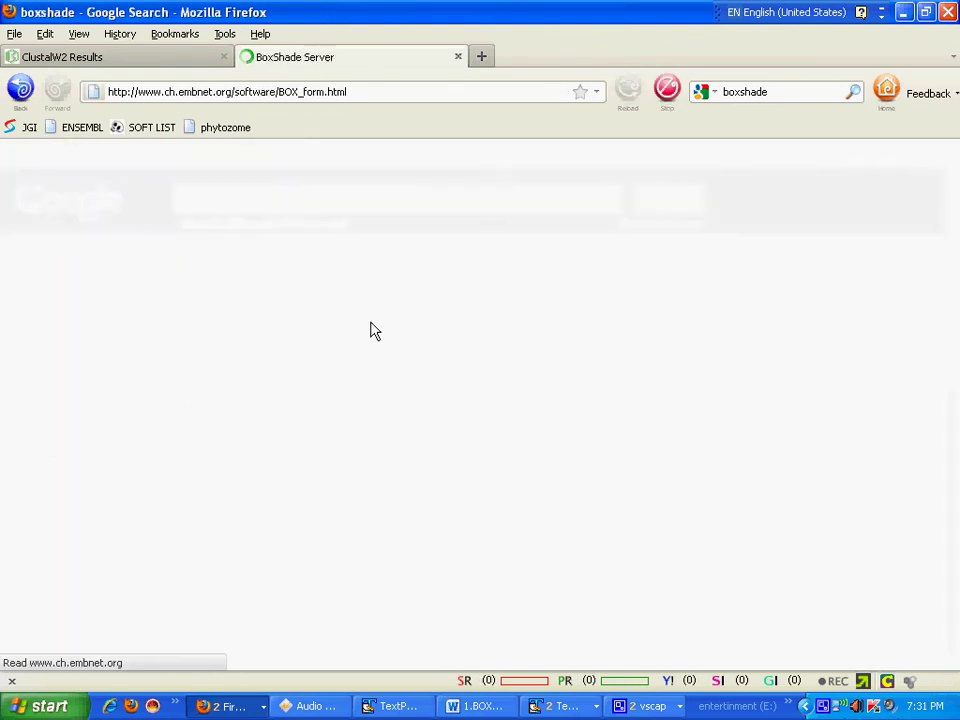
Step: Set the BoxShade output format to RTF_new and the input sequence format to ALN
scroll(420, 400, down, 6)
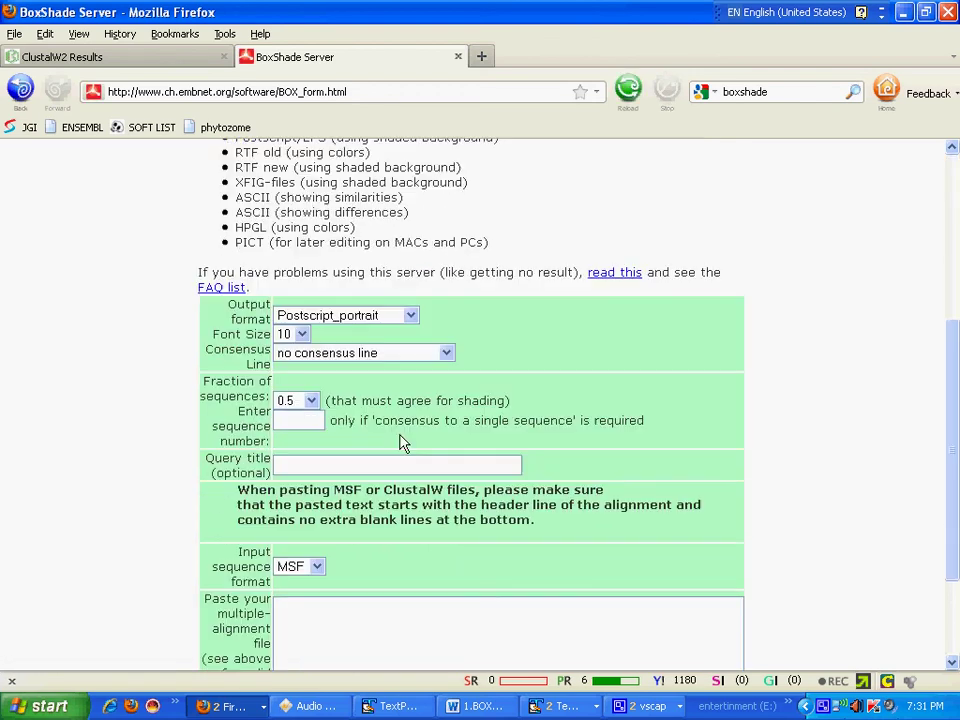
click(411, 316)
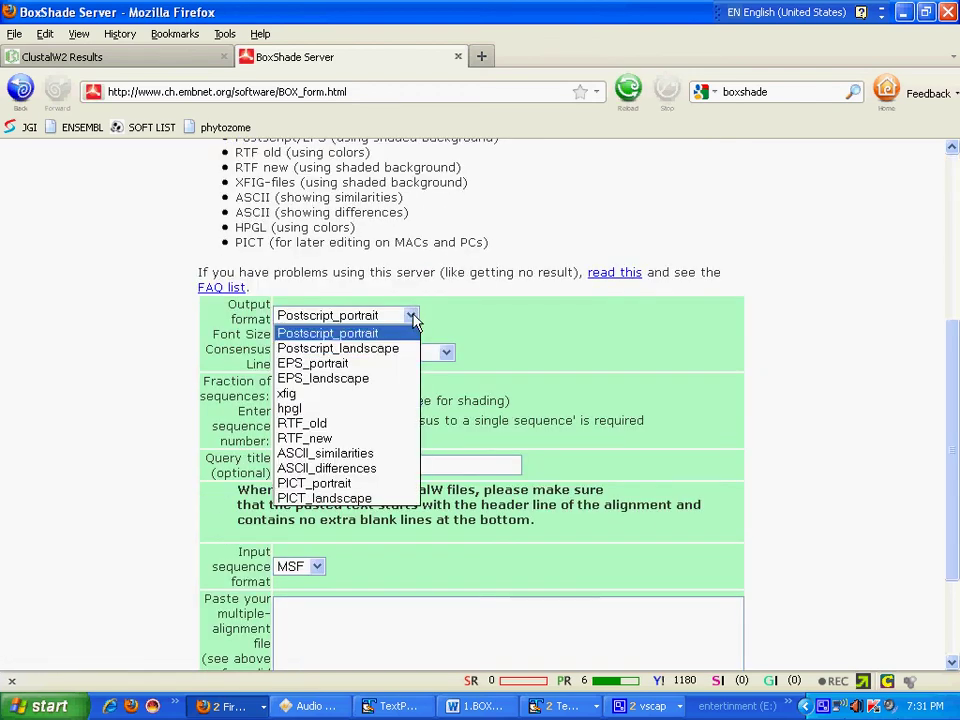
click(311, 440)
scroll(587, 423, down, 3)
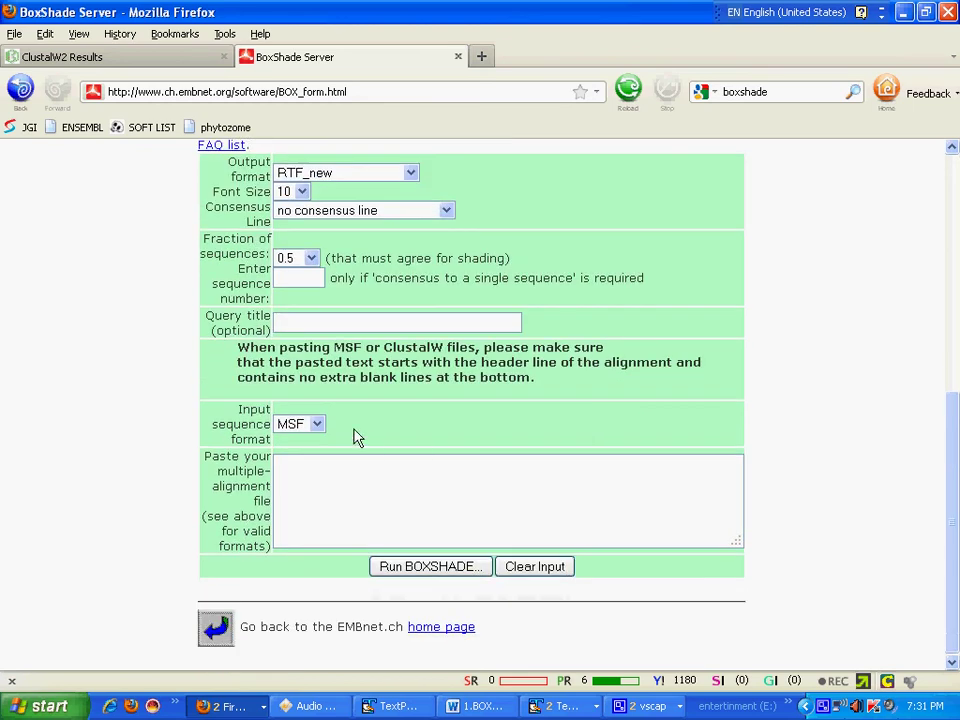
click(316, 424)
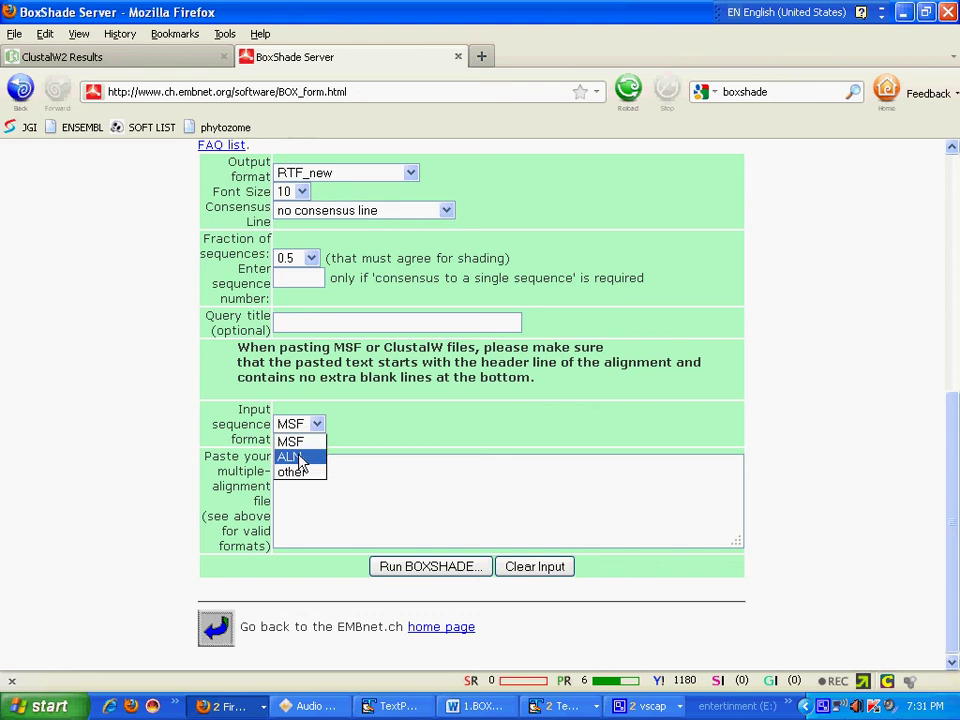
click(294, 458)
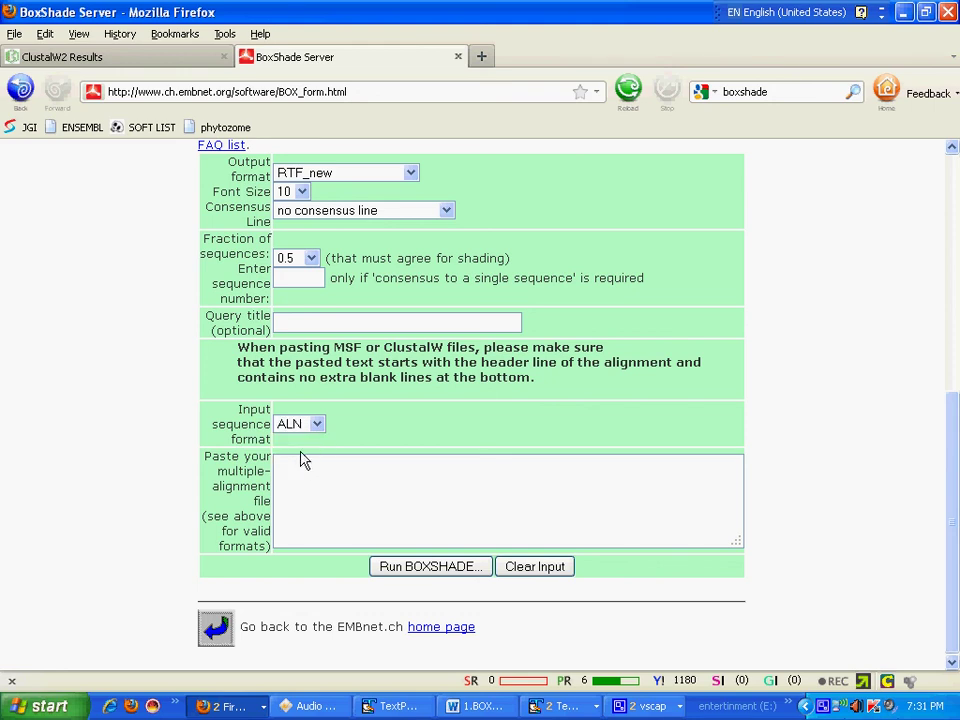
click(560, 706)
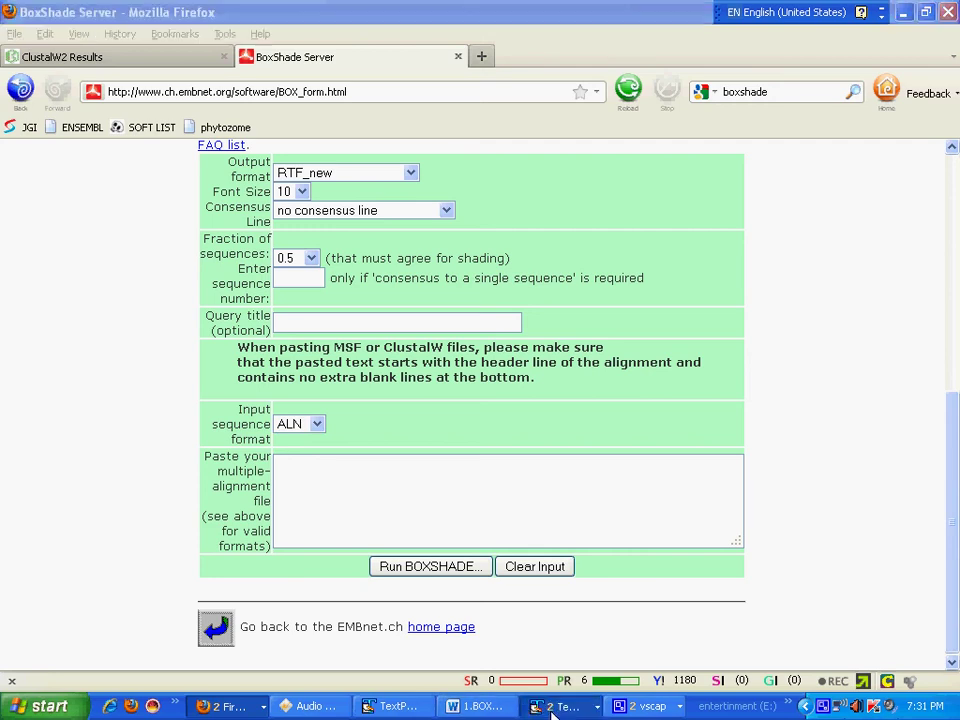
Step: Select and copy all the ClustalW alignment text in TextPad, then go back to Firefox
click(400, 708)
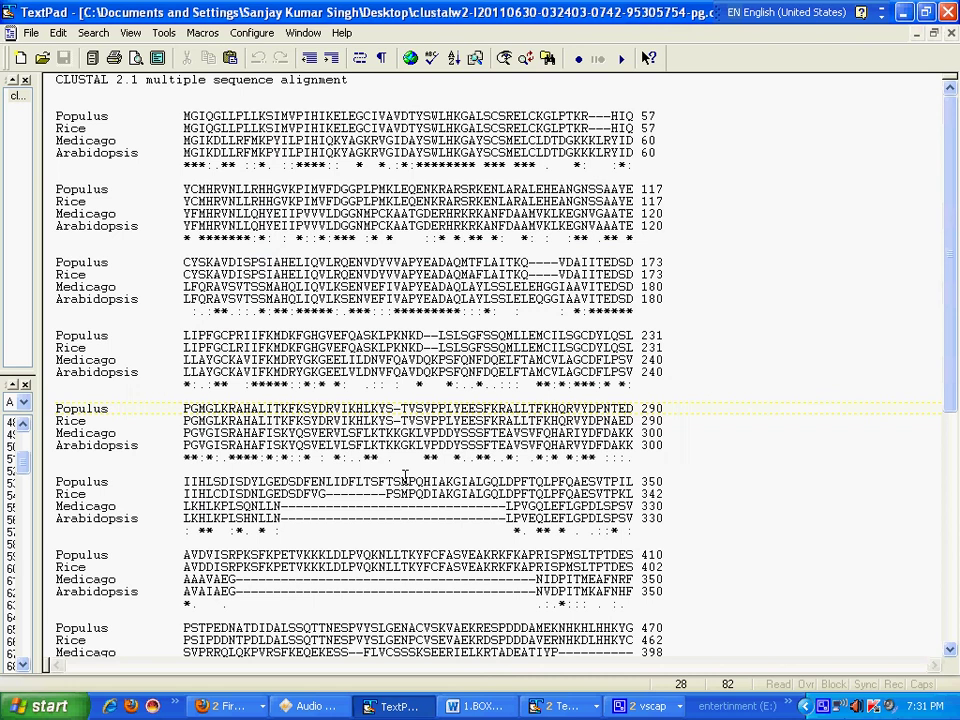
key(ctrl+a)
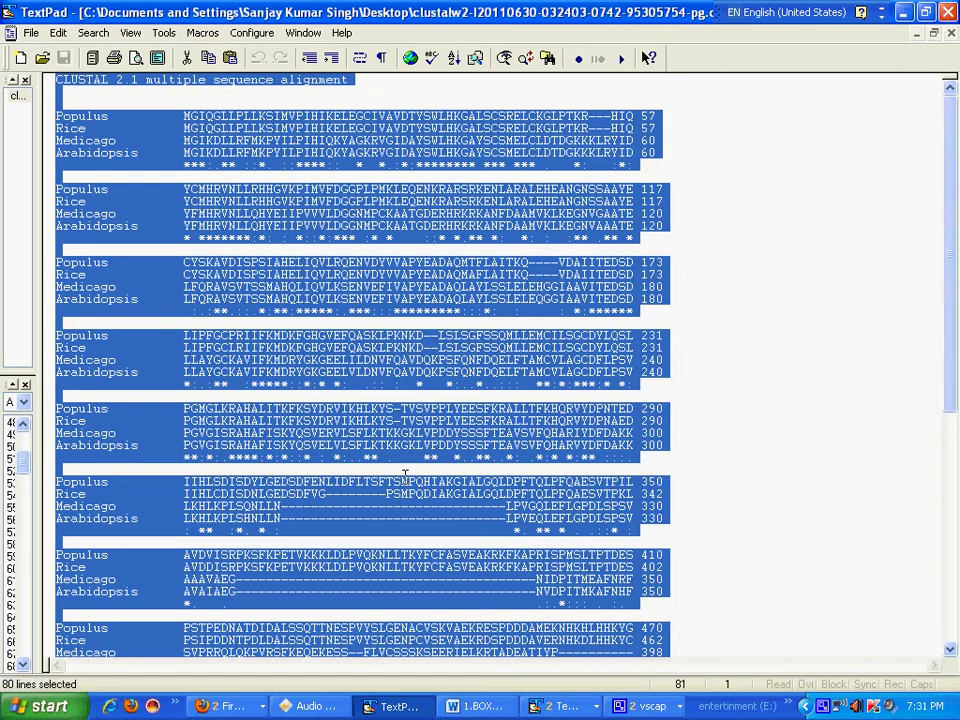
click(245, 700)
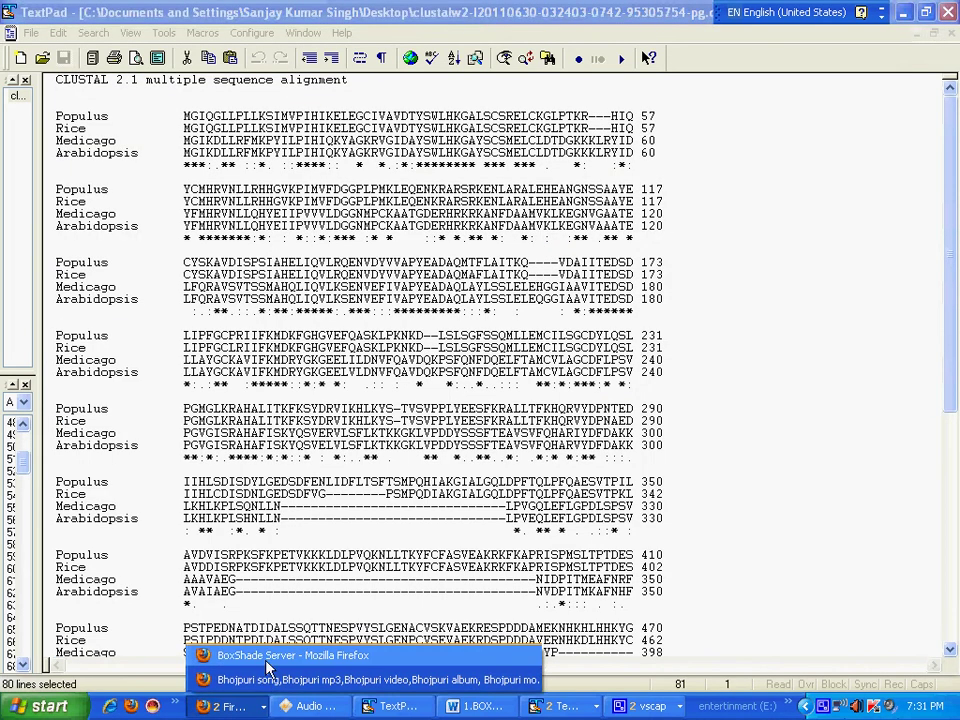
click(272, 637)
Step: Paste the copied ClustalW alignment into the BoxShade form and run BOXSHADE
click(378, 504)
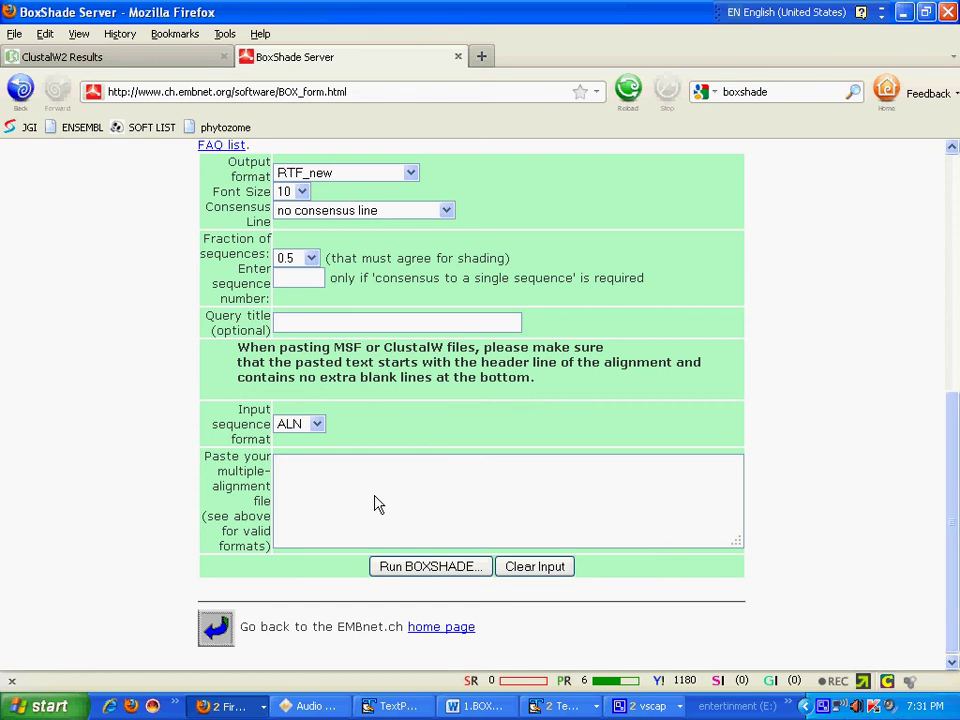
key(ctrl+v)
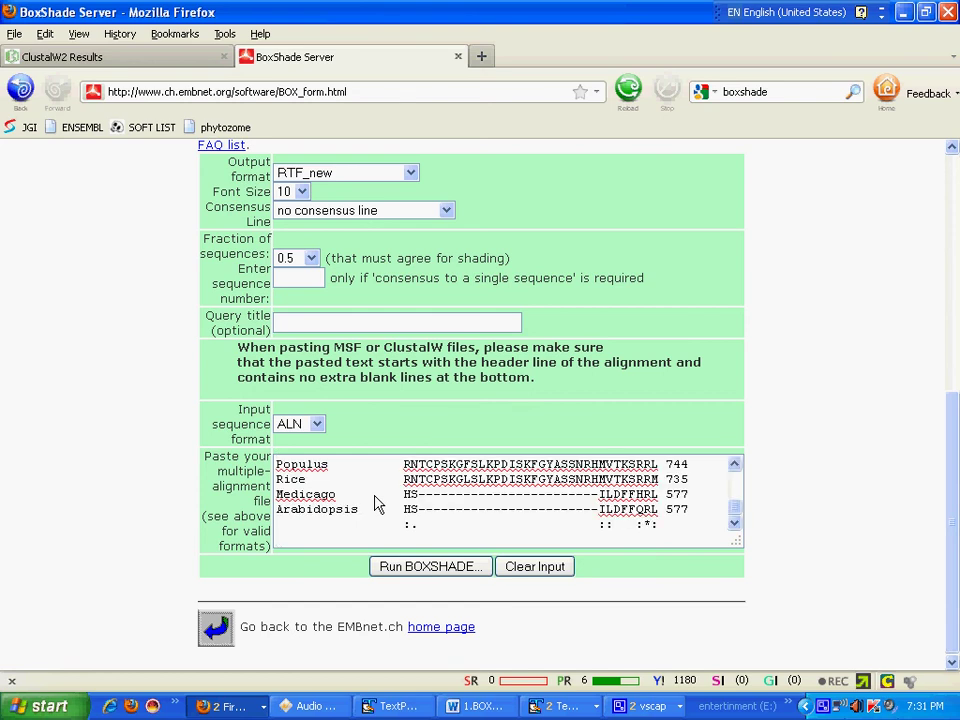
click(422, 567)
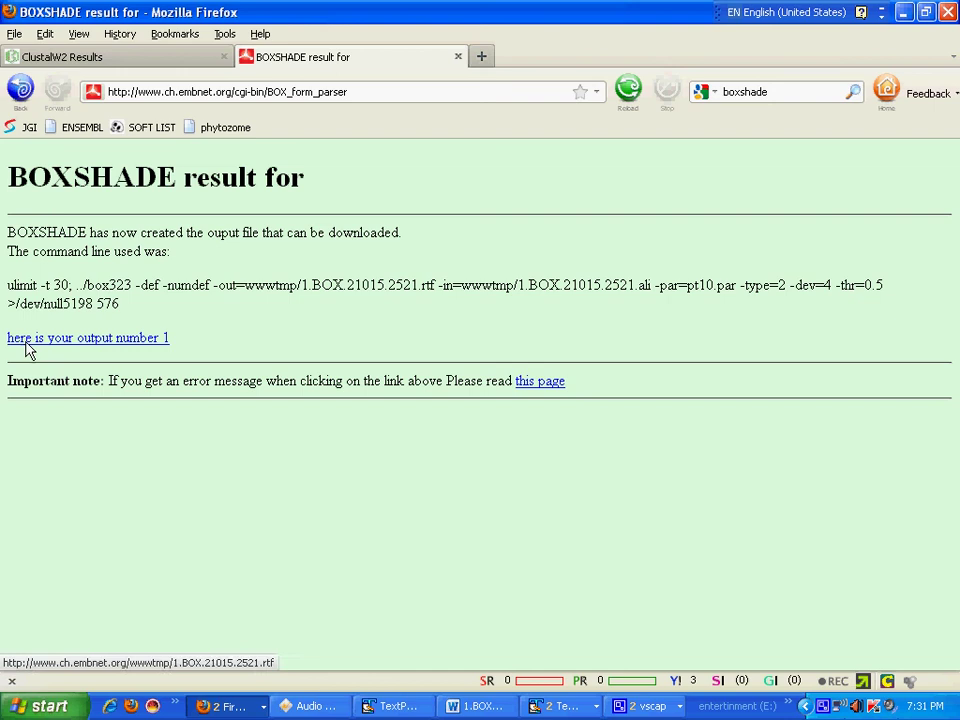
Step: Save the RTF output 1.BOX.21015.2521.rtf and bring up the Word window showing it
click(133, 340)
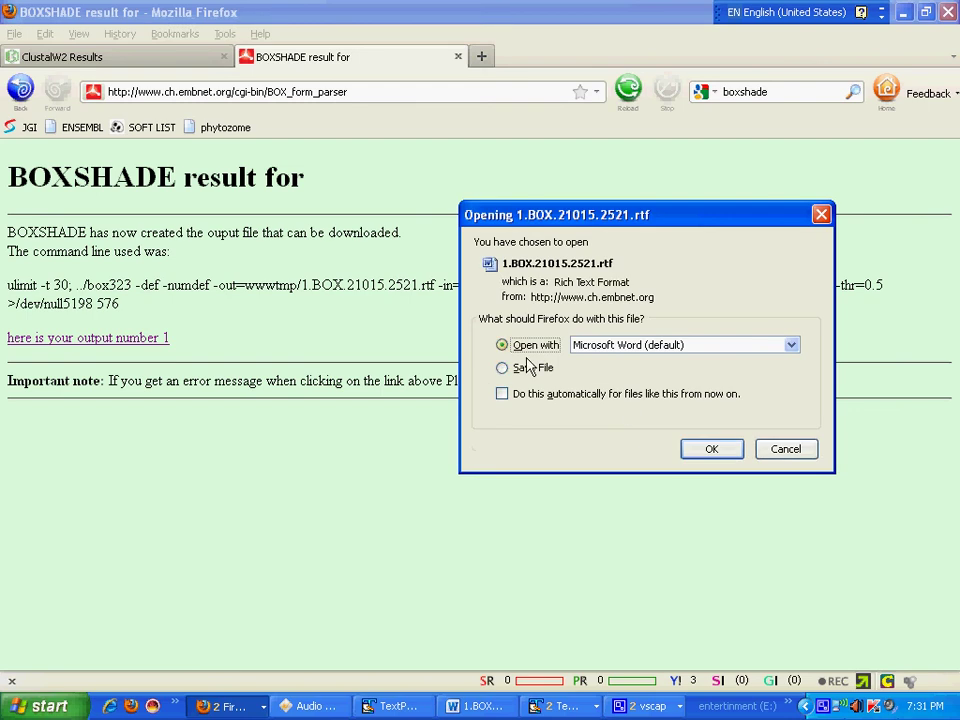
click(546, 370)
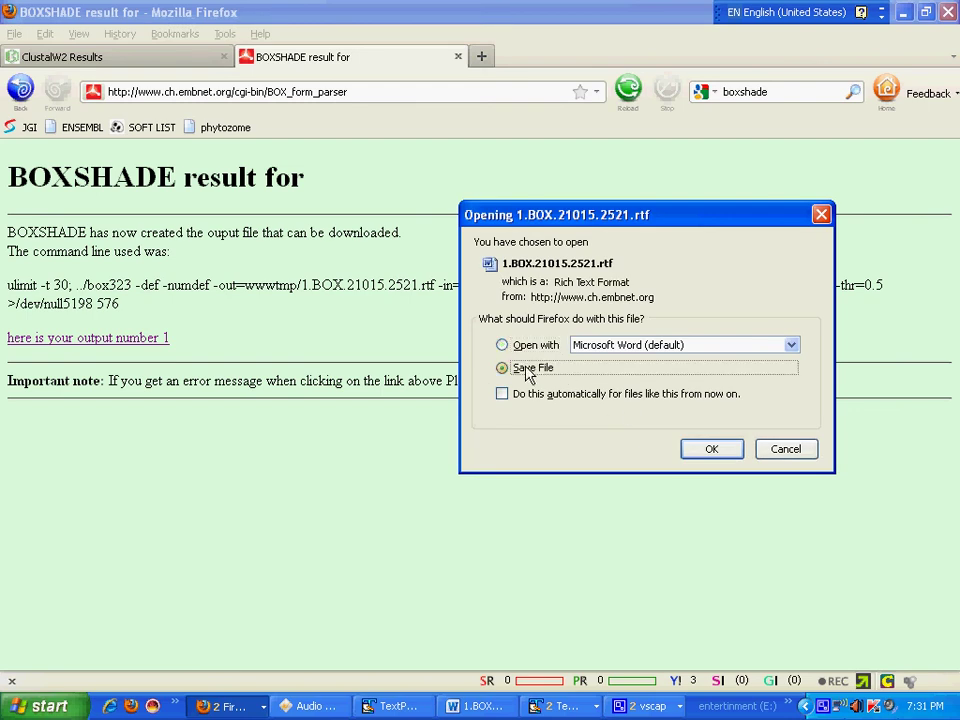
click(708, 450)
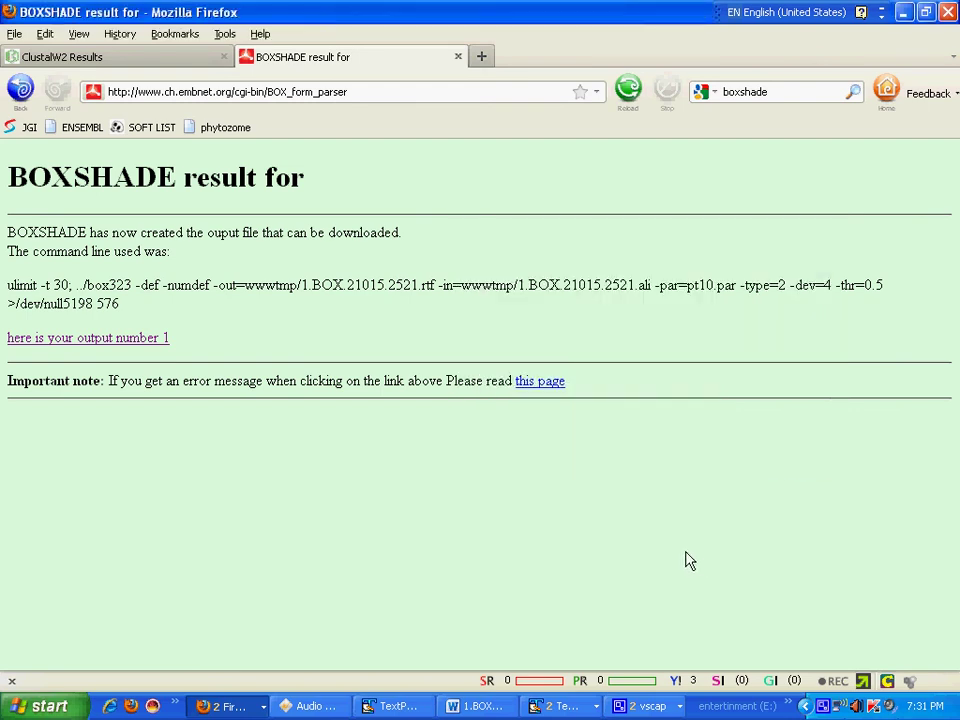
click(496, 710)
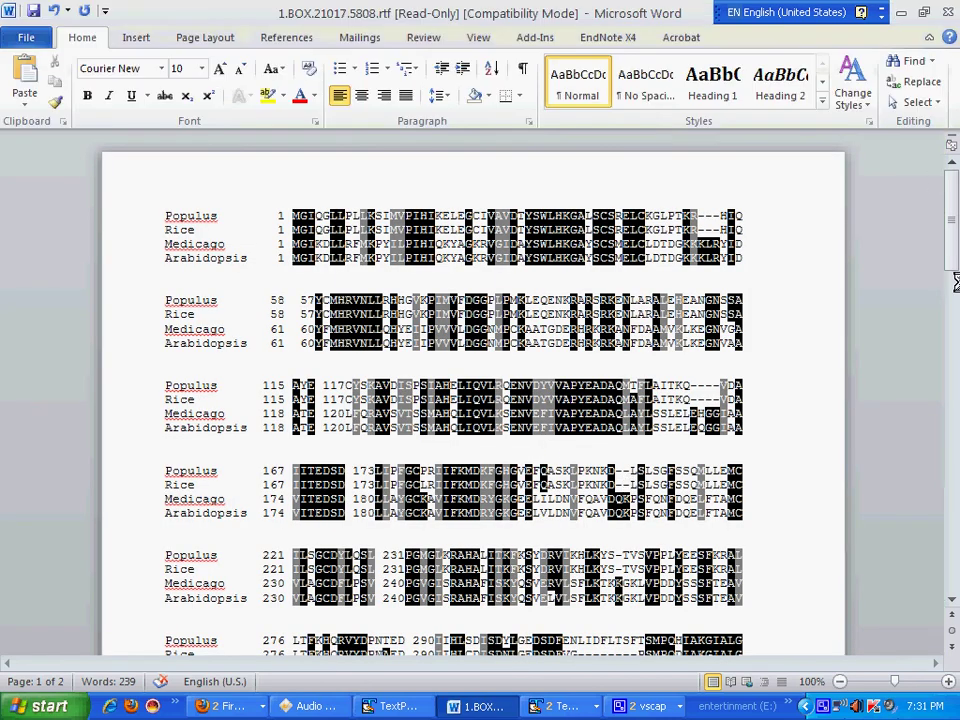
Step: Scroll down through the two-page shaded alignment of Populus, Rice, Medicago and Arabidopsis
mouse_move(953, 220)
mouse_down()
mouse_move(957, 511)
mouse_move(955, 240)
mouse_up()
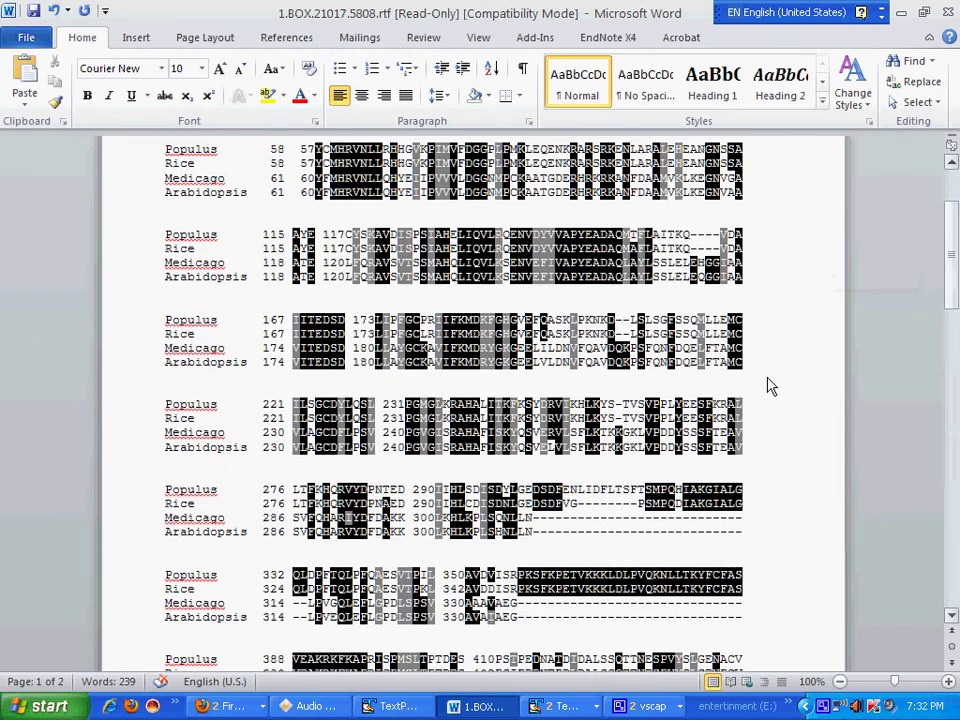